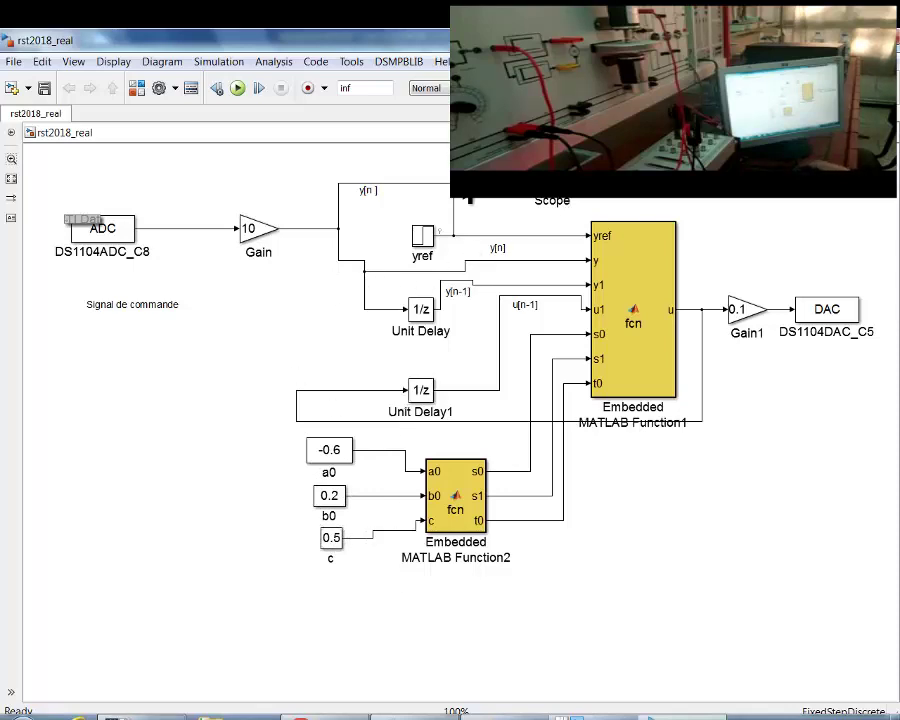
# Step: Switch to ControlDesk and start the measurement for the rst2018 project
pyautogui.click(590, 717)
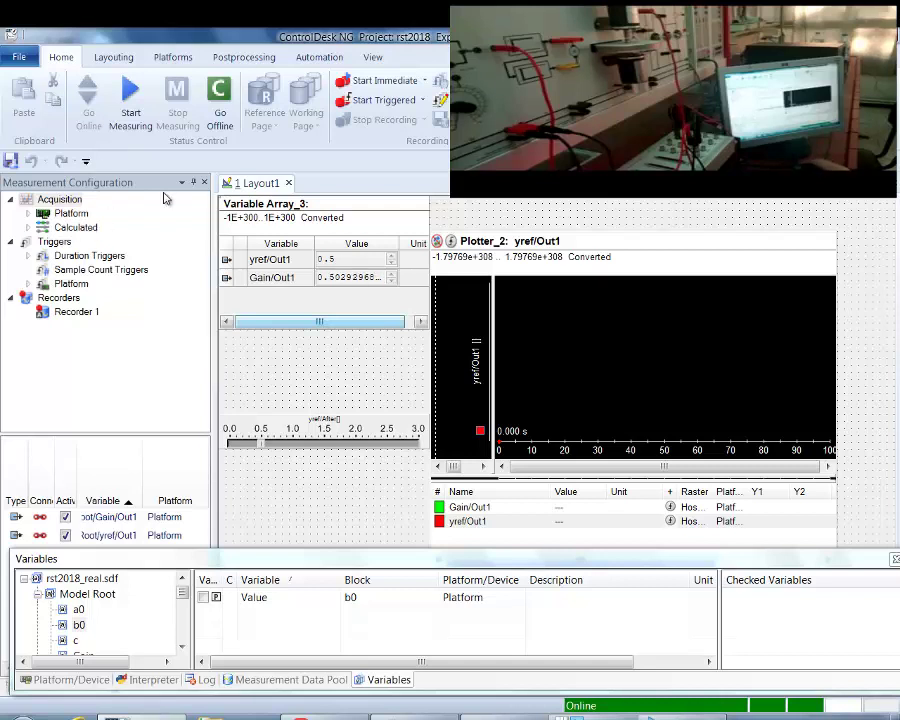
pyautogui.click(131, 103)
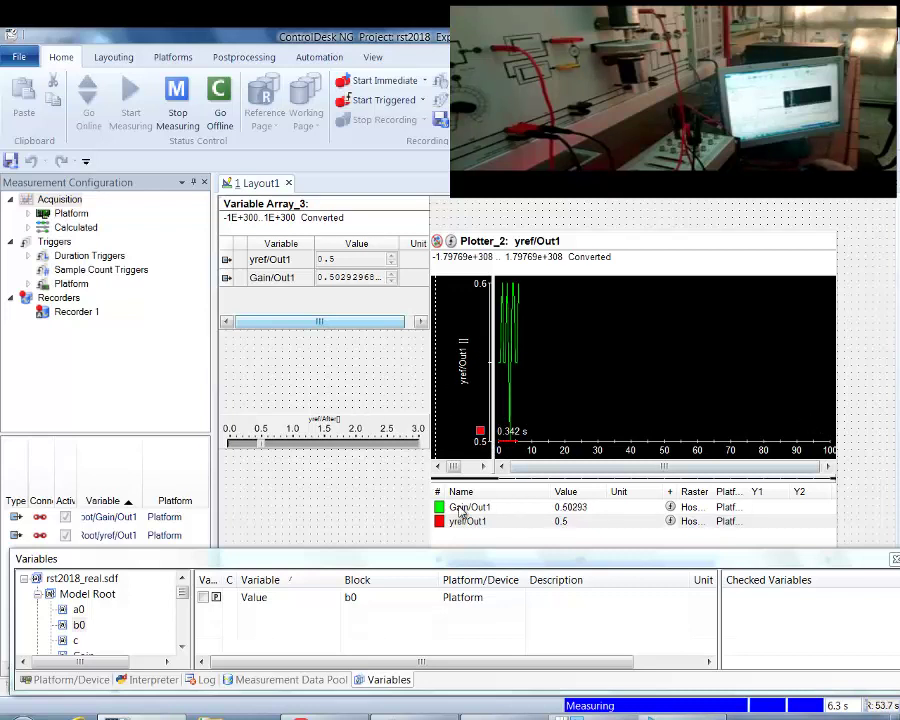
# Step: In the yref/Out1 plotter's Y-axis properties, set Axis 0 to a minimum of 0 and a maximum of 1
pyautogui.rightClick(453, 394)
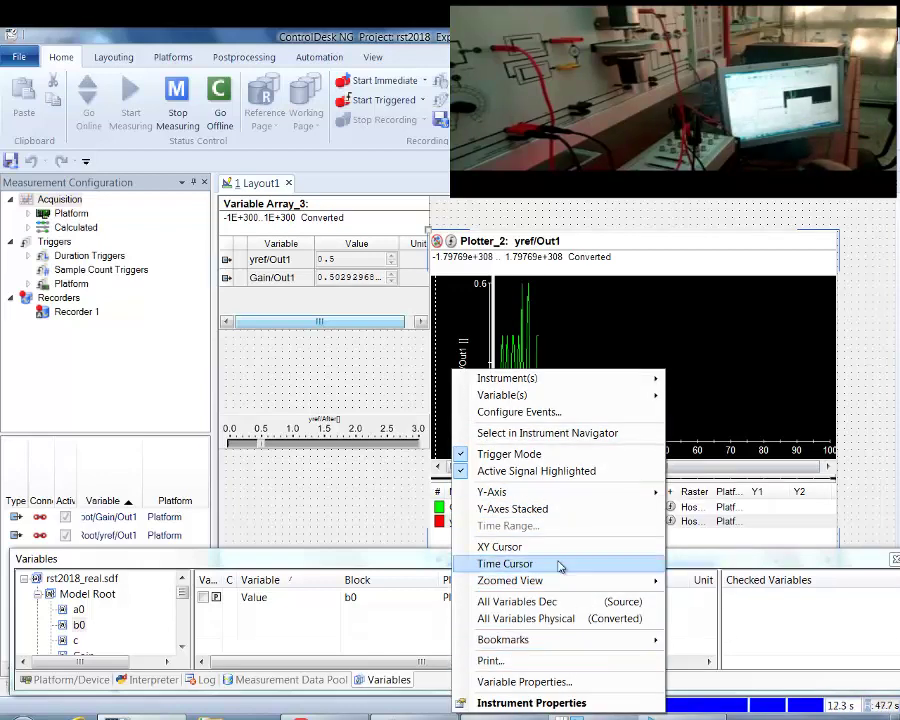
pyautogui.moveTo(597, 490)
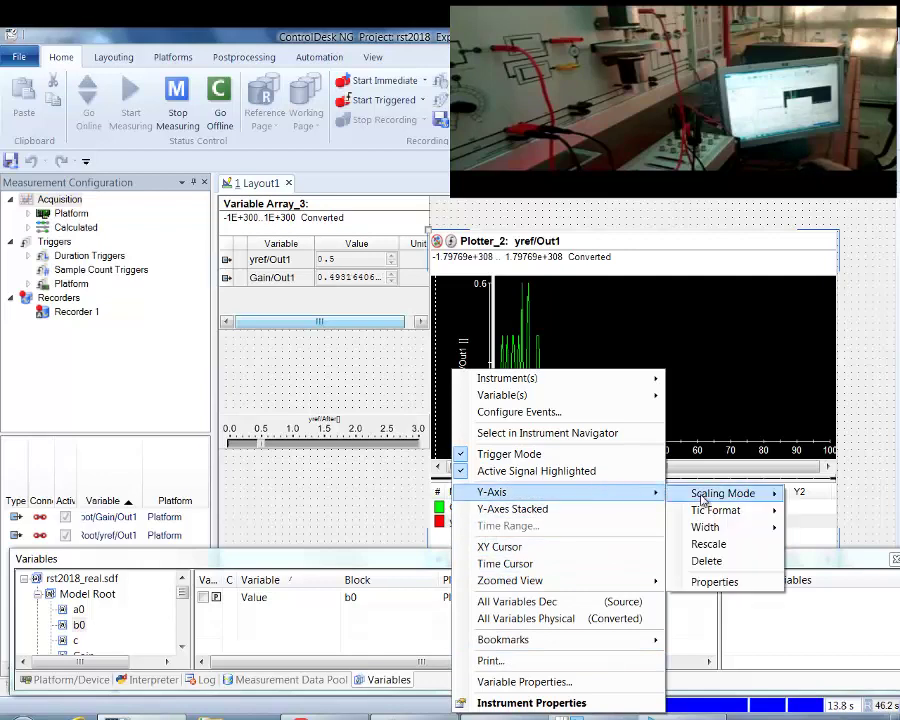
pyautogui.click(733, 591)
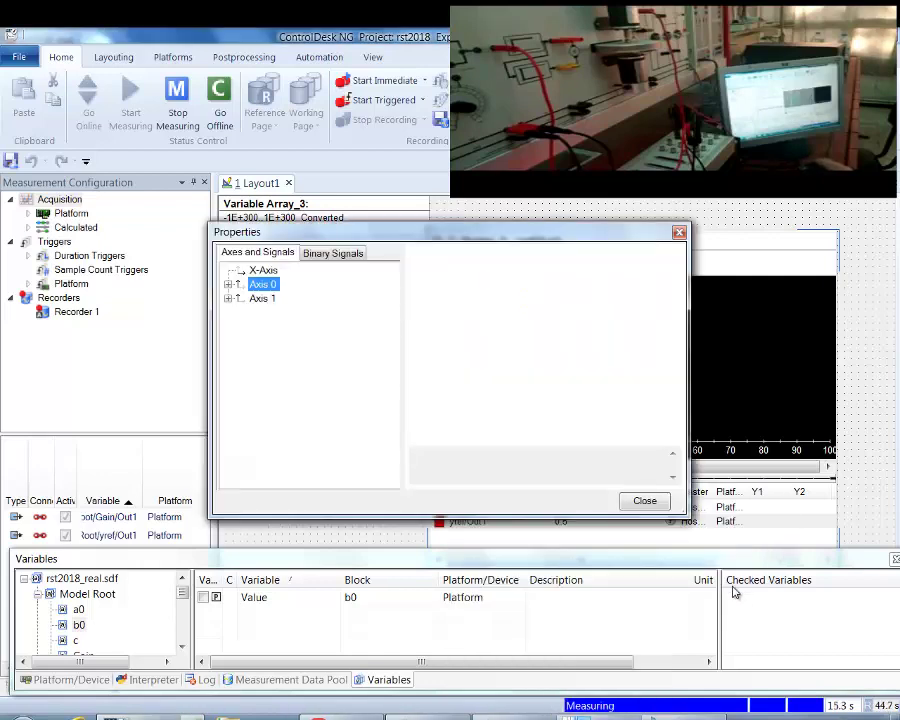
pyautogui.click(264, 299)
pyautogui.click(265, 285)
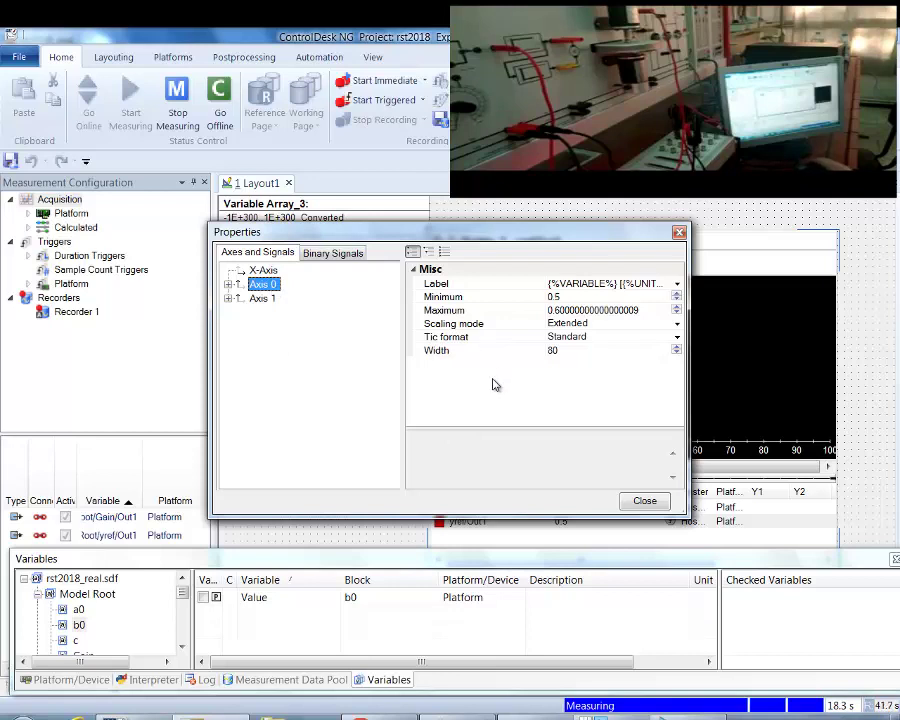
pyautogui.click(567, 297)
pyautogui.doubleClick(550, 297)
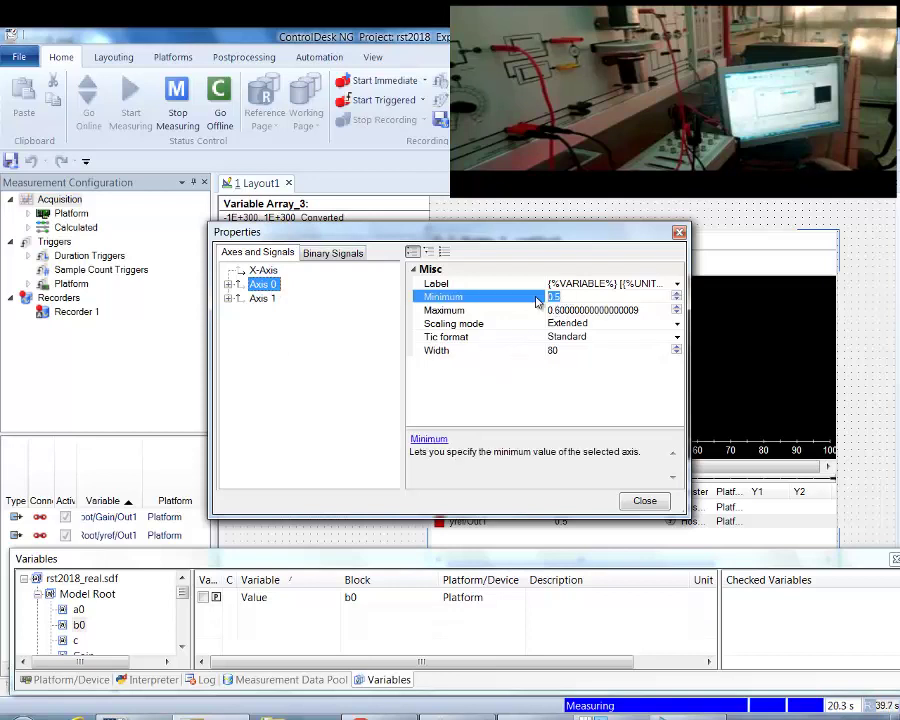
pyautogui.write('0')
pyautogui.doubleClick(643, 311)
pyautogui.write('1')
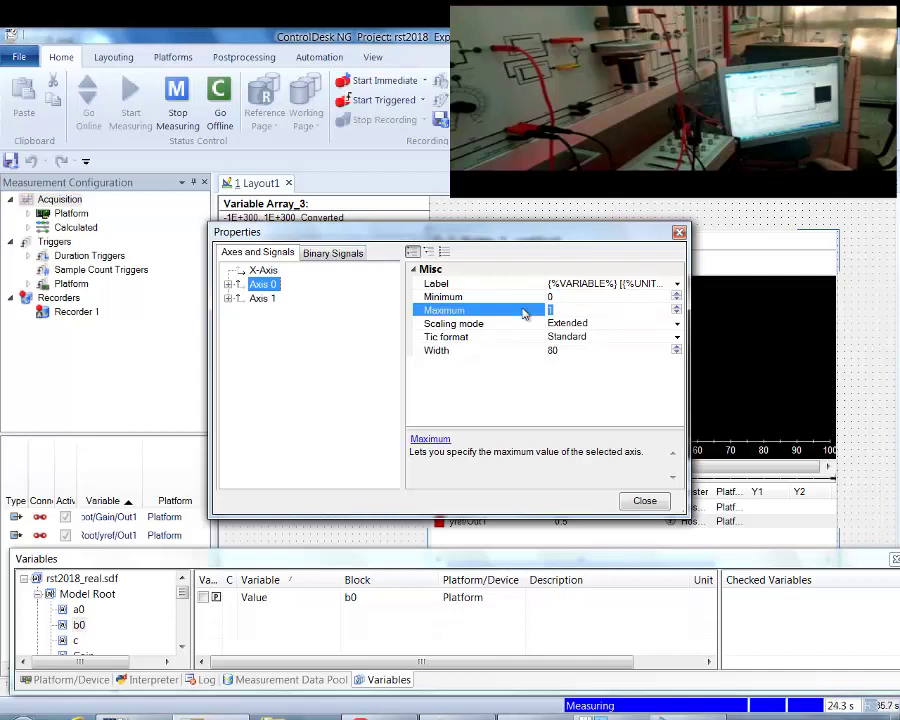
# Step: Set the plotter's Axis 1 to a minimum of 0 and a maximum of 3, and close the axis properties
pyautogui.click(262, 298)
pyautogui.click(617, 297)
pyautogui.moveTo(553, 297); pyautogui.dragTo(498, 302)
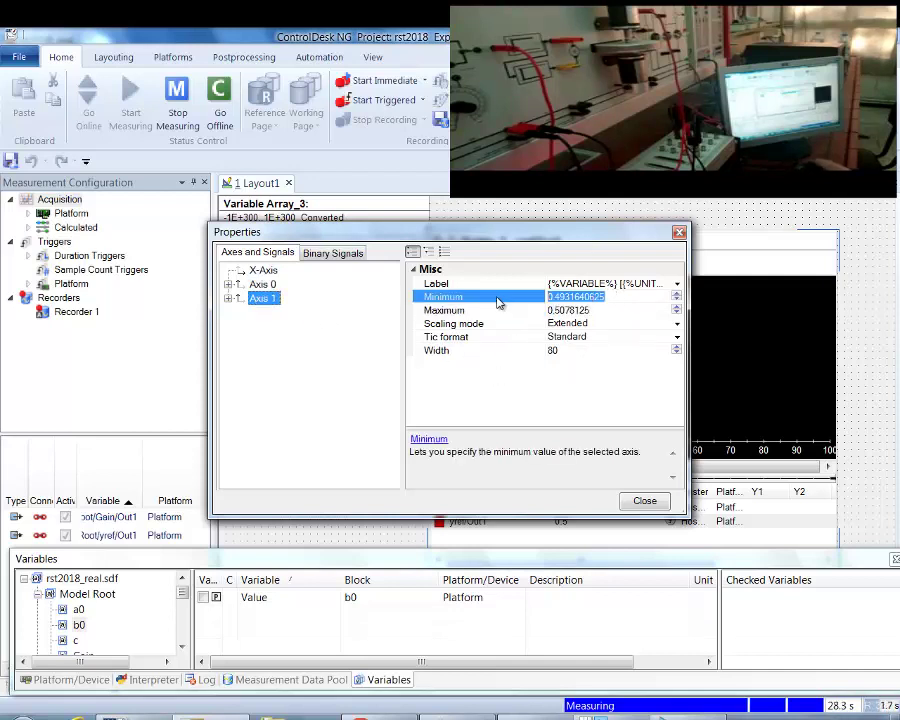
pyautogui.write('0')
pyautogui.click(594, 309)
pyautogui.moveTo(594, 309); pyautogui.dragTo(513, 313)
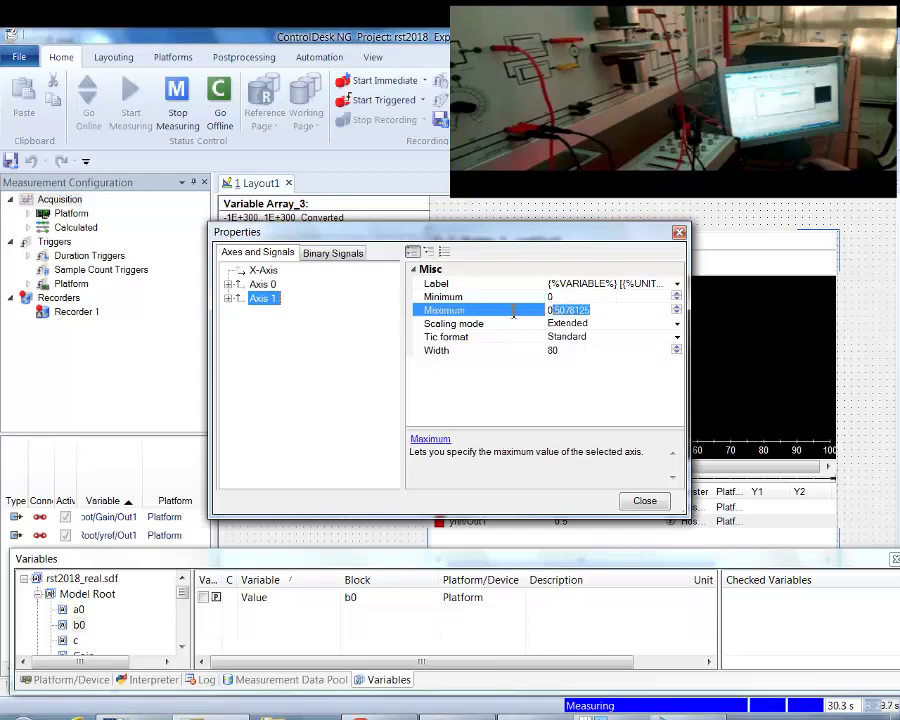
pyautogui.write('3')
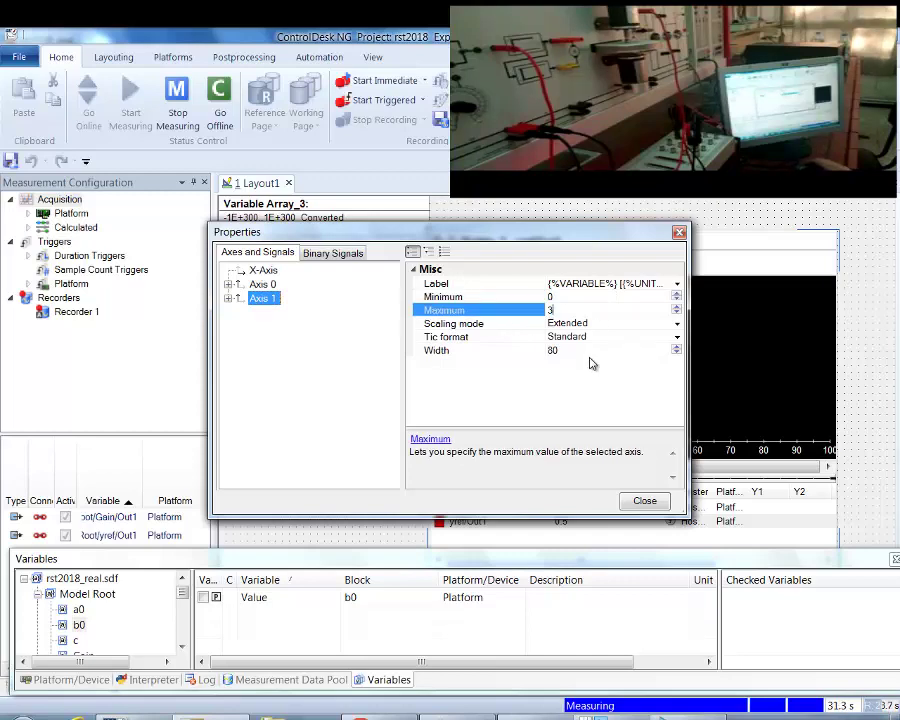
pyautogui.click(645, 501)
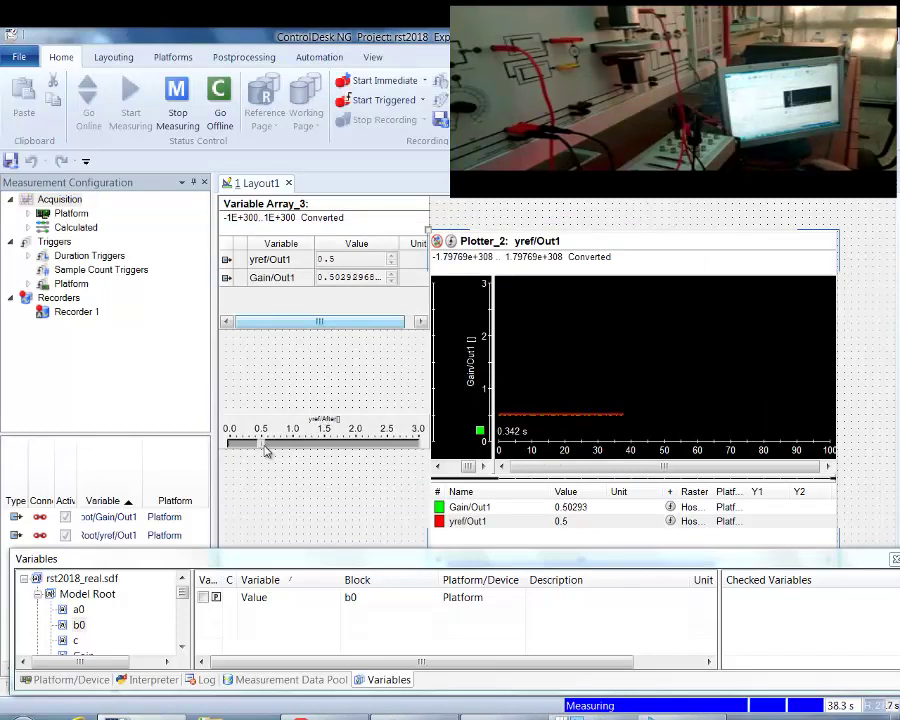
# Step: Raise the yref reference to 2 with the slider and move the yref/Out1 plotter away from the variable array
pyautogui.moveTo(262, 447); pyautogui.dragTo(346, 449)
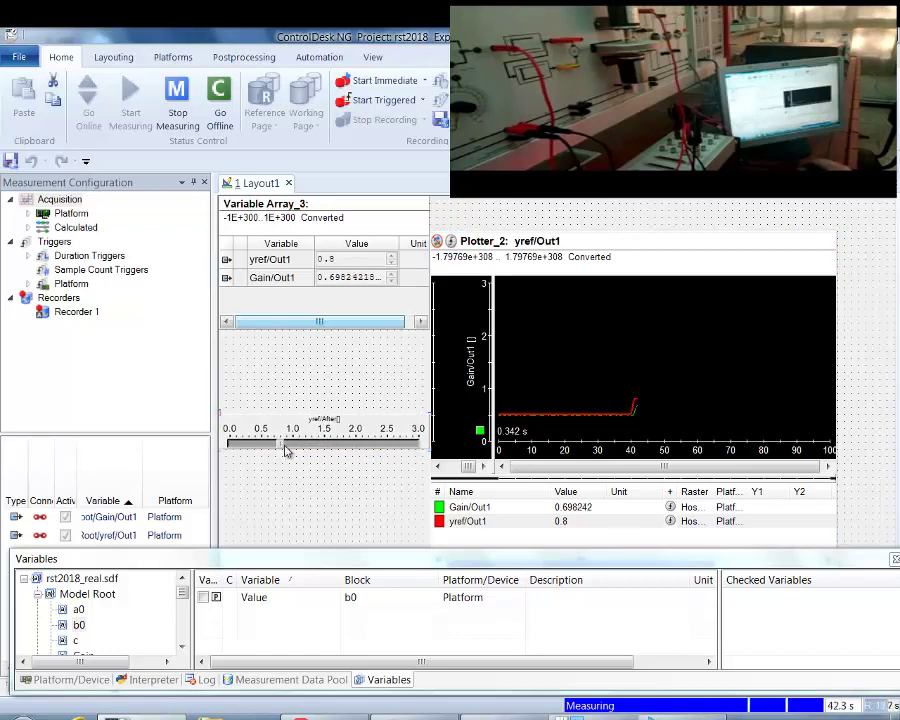
pyautogui.moveTo(283, 445)
pyautogui.mouseDown()
pyautogui.moveTo(358, 444)
pyautogui.moveTo(362, 460)
pyautogui.mouseUp()
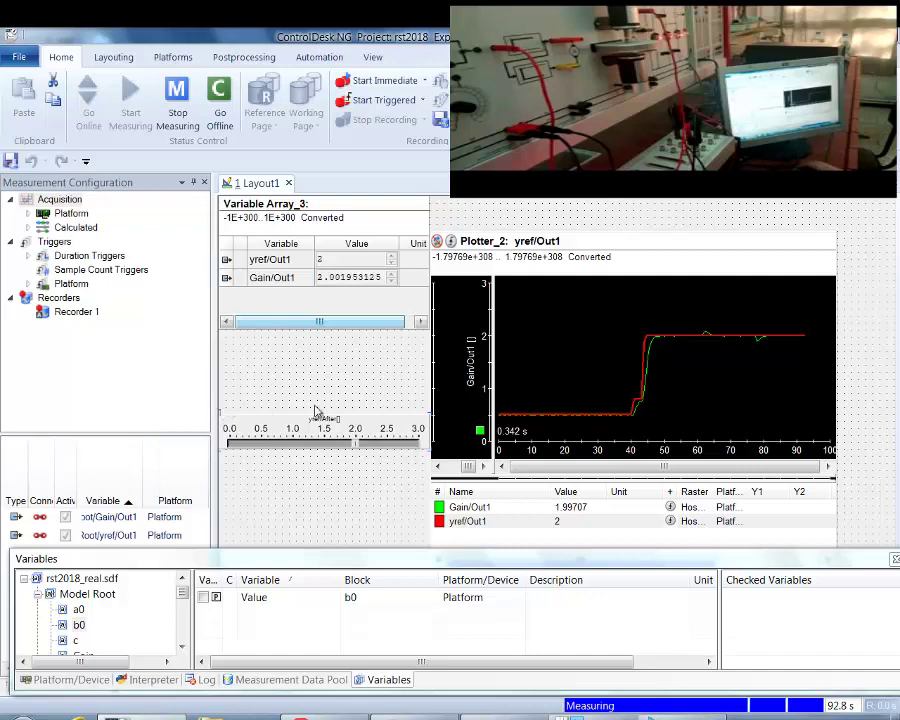
pyautogui.moveTo(602, 250); pyautogui.dragTo(646, 236)
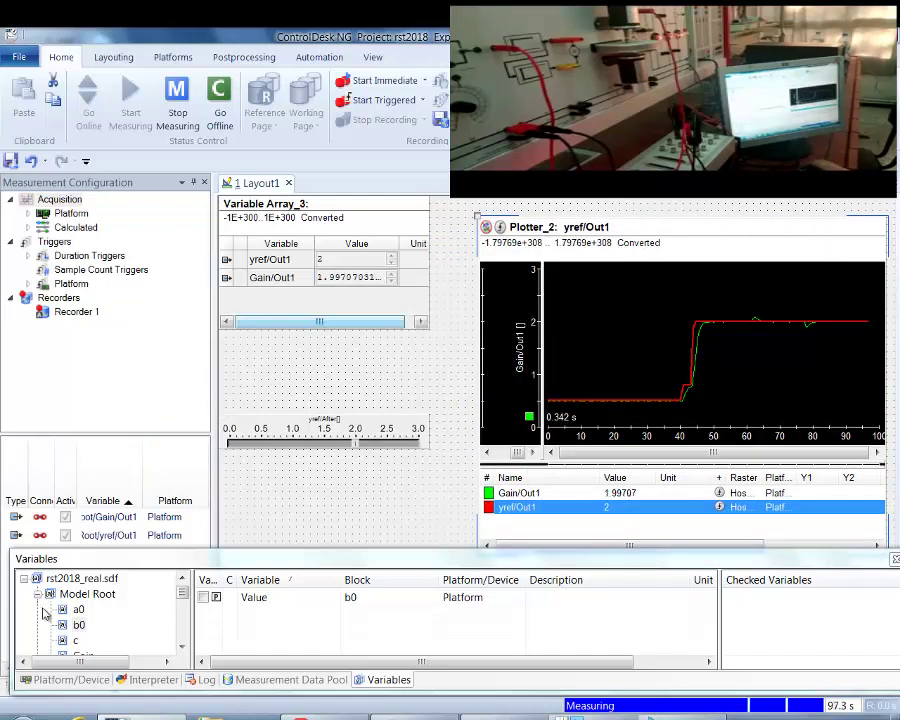
# Step: Lower the yref reference to 0 with the slider
pyautogui.moveTo(180, 587); pyautogui.dragTo(185, 640)
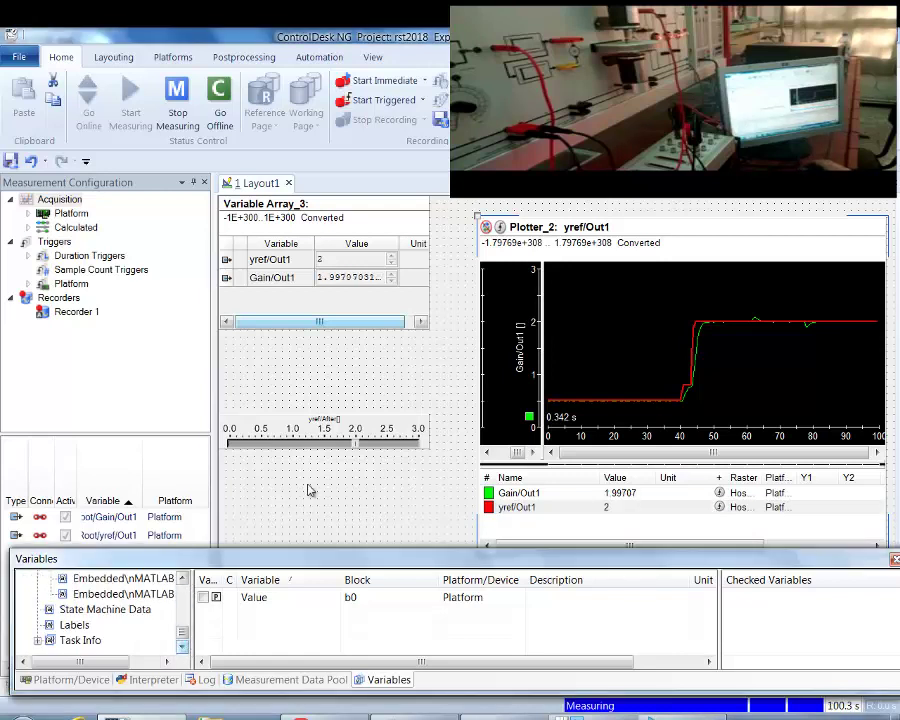
pyautogui.moveTo(357, 447); pyautogui.dragTo(229, 444)
pyautogui.moveTo(182, 632); pyautogui.dragTo(183, 624)
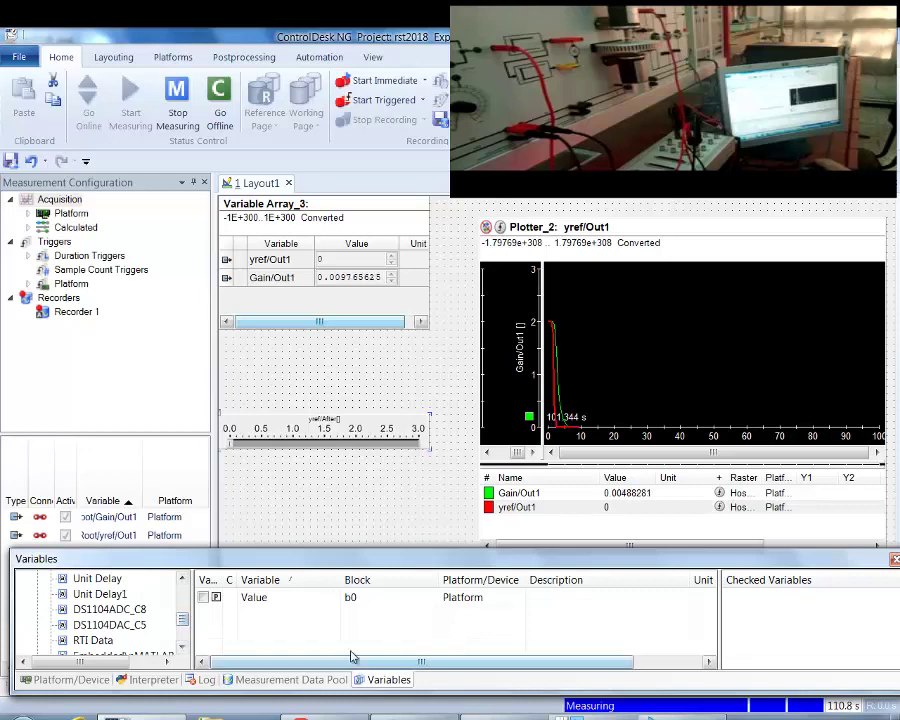
# Step: Examine the rst2018_real Simulink model to identify the block that outputs control signal u, and return to ControlDesk
pyautogui.click(415, 717)
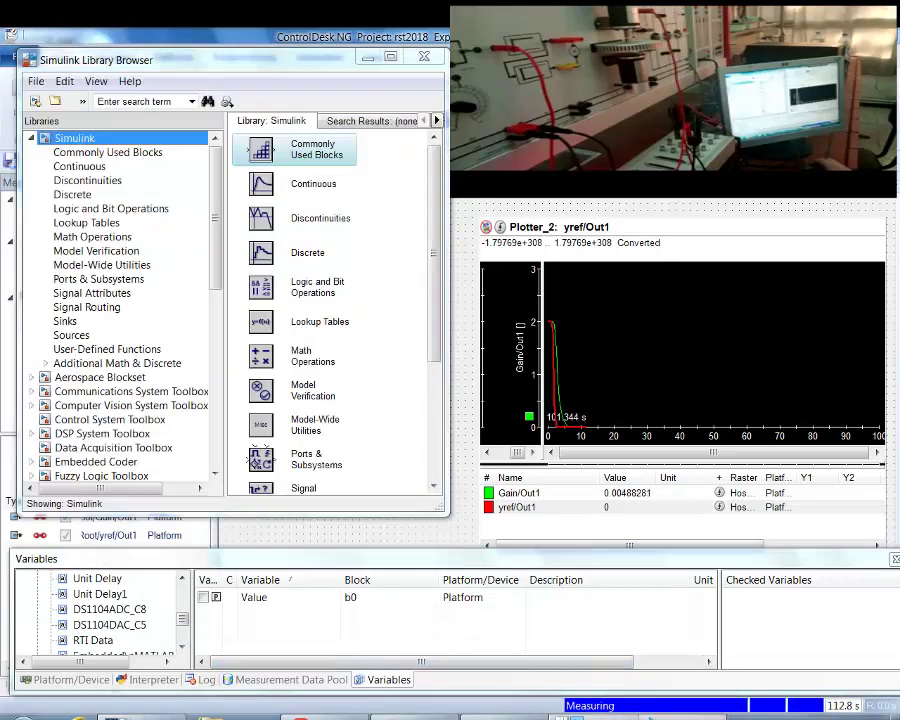
pyautogui.click(495, 717)
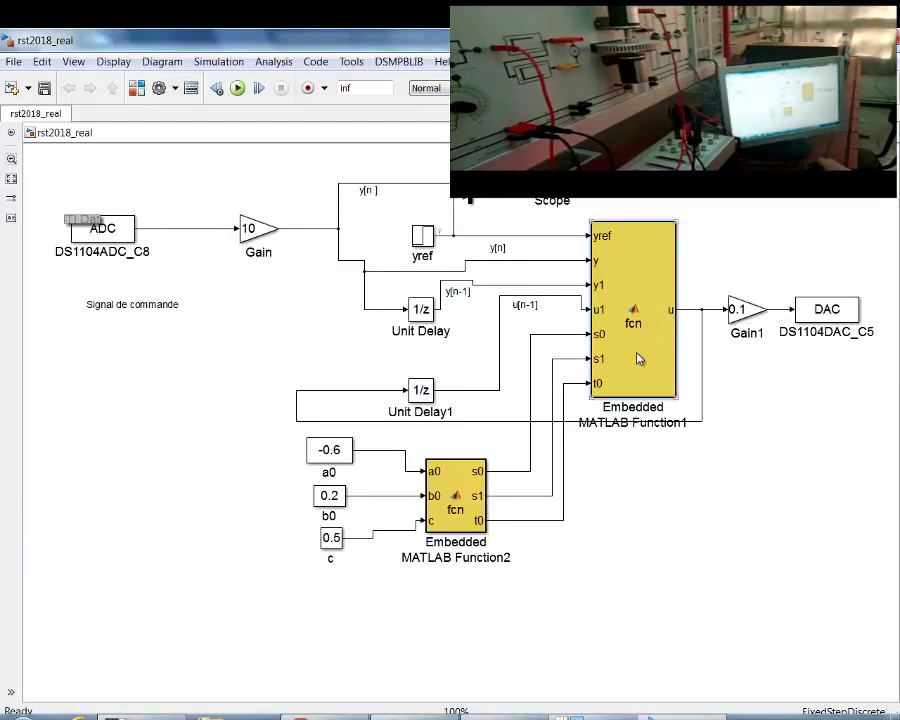
pyautogui.click(691, 310)
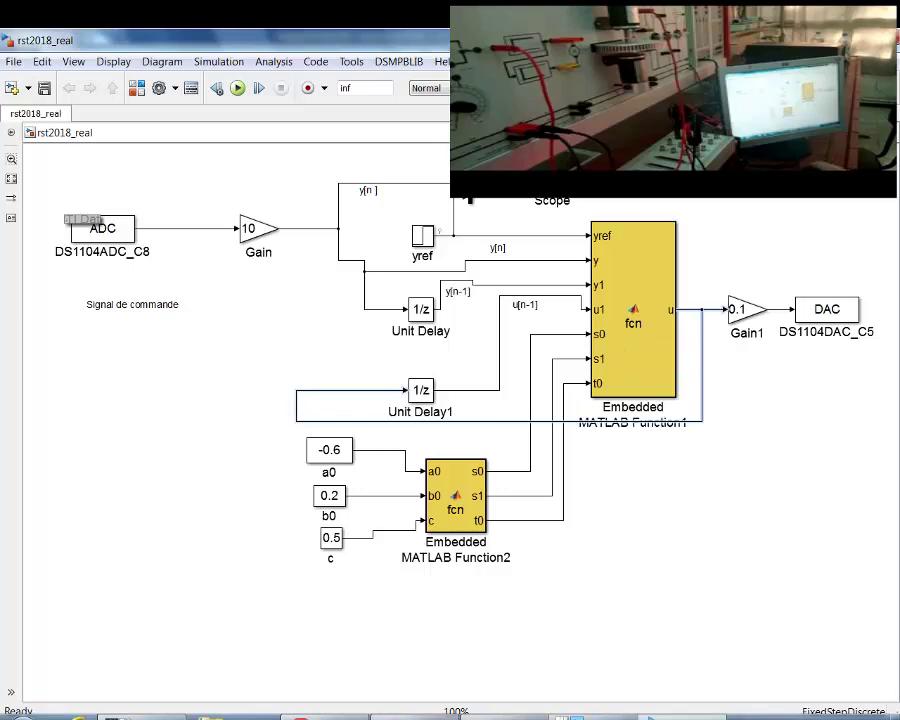
pyautogui.hotkey('alt', 'Tab')
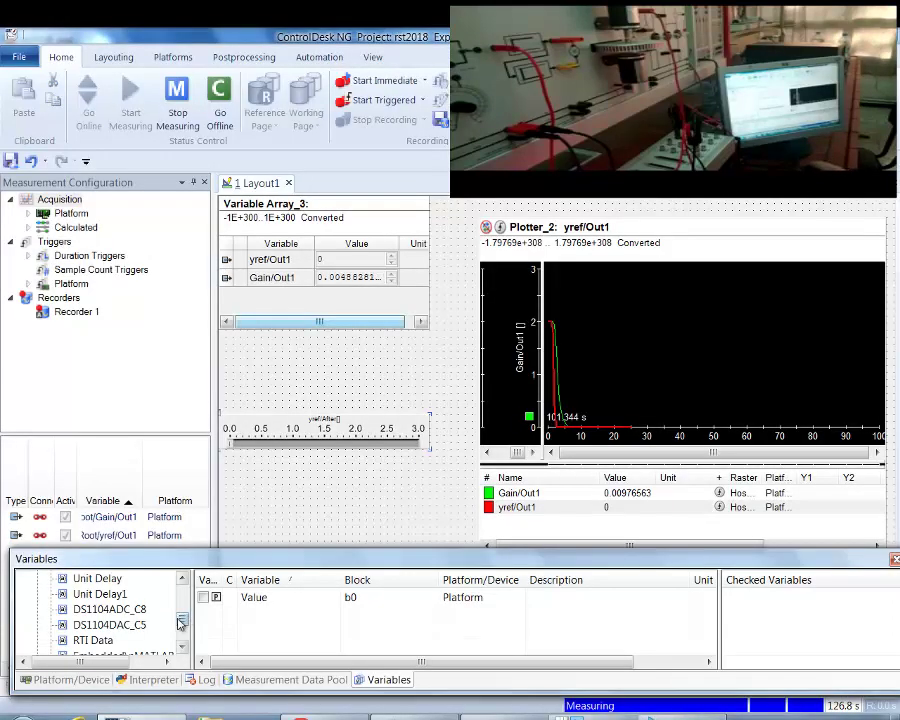
pyautogui.moveTo(181, 623)
pyautogui.mouseDown()
pyautogui.moveTo(181, 600)
pyautogui.moveTo(192, 620)
pyautogui.mouseUp()
pyautogui.moveTo(191, 620)
pyautogui.mouseDown()
pyautogui.moveTo(181, 621)
pyautogui.moveTo(184, 592)
pyautogui.mouseUp()
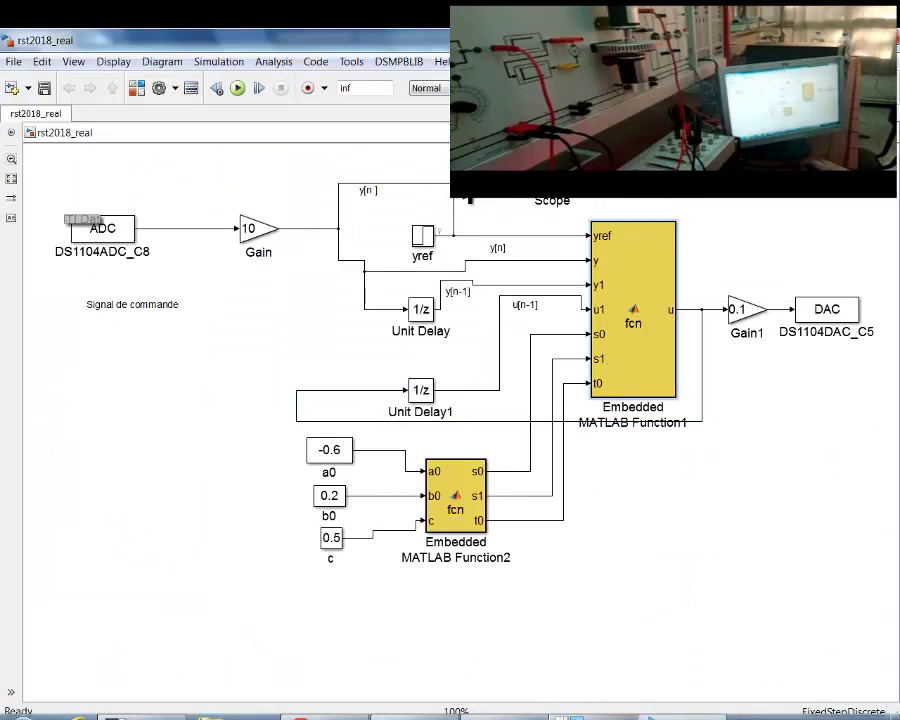
pyautogui.click(503, 717)
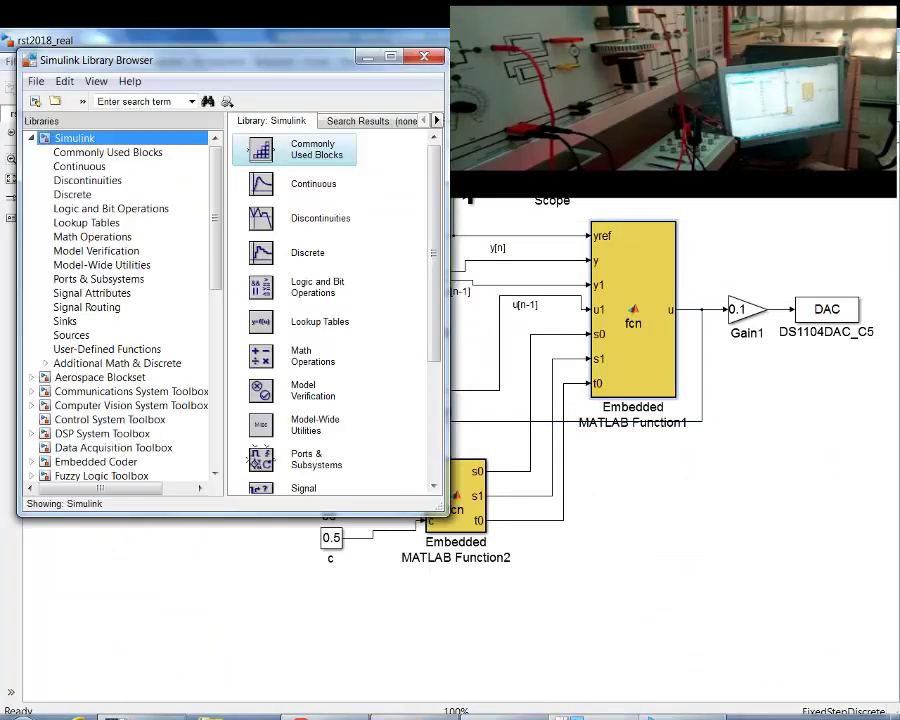
pyautogui.click(135, 717)
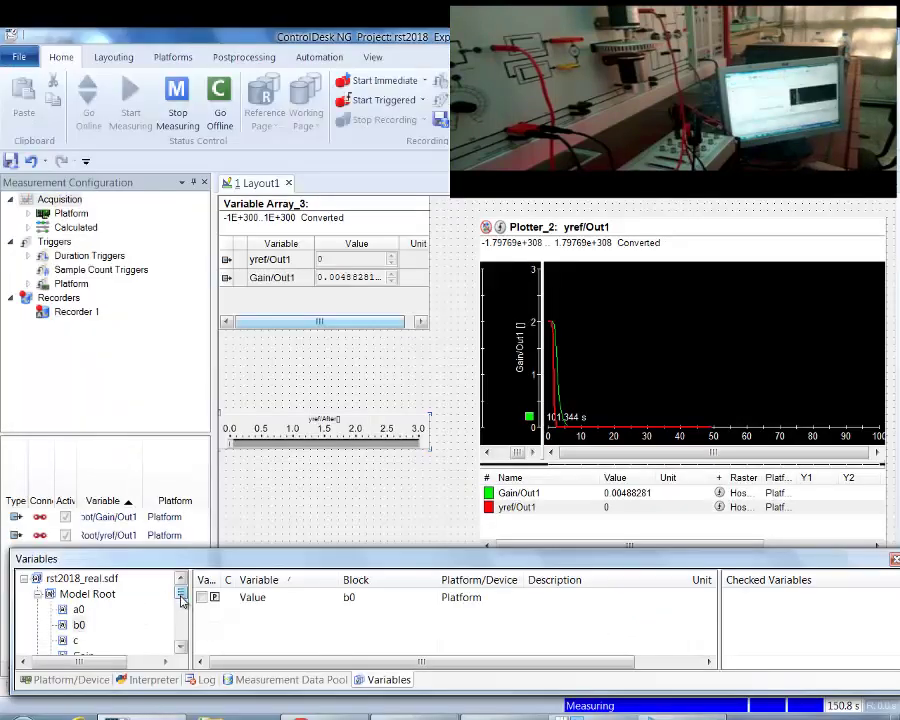
# Step: Find variable u of Embedded MATLAB Function1 in the model's variables and add it to the variable array
pyautogui.moveTo(182, 597); pyautogui.dragTo(271, 644)
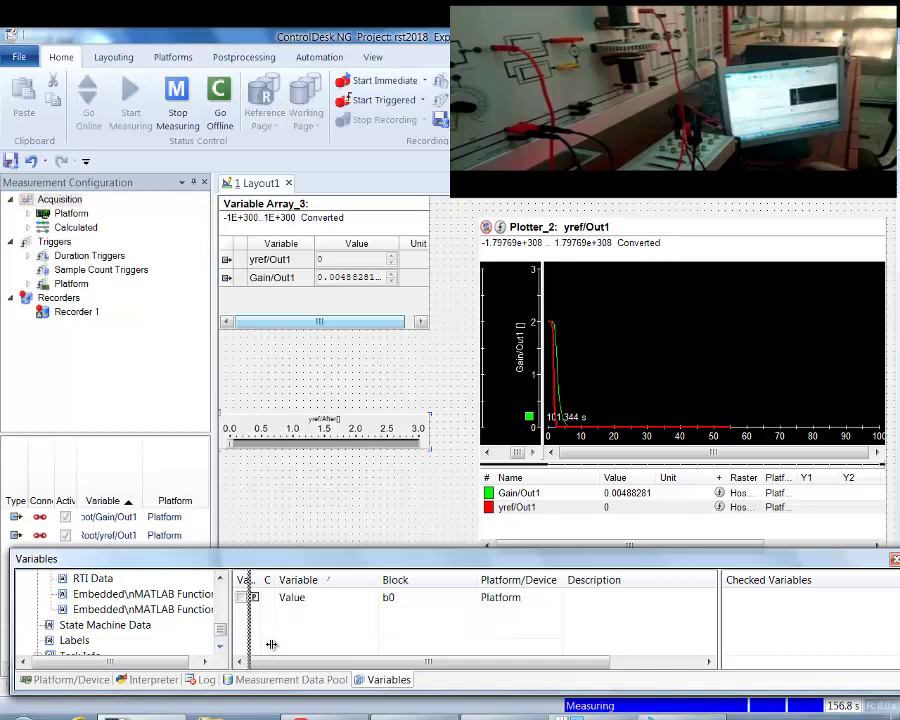
pyautogui.click(176, 595)
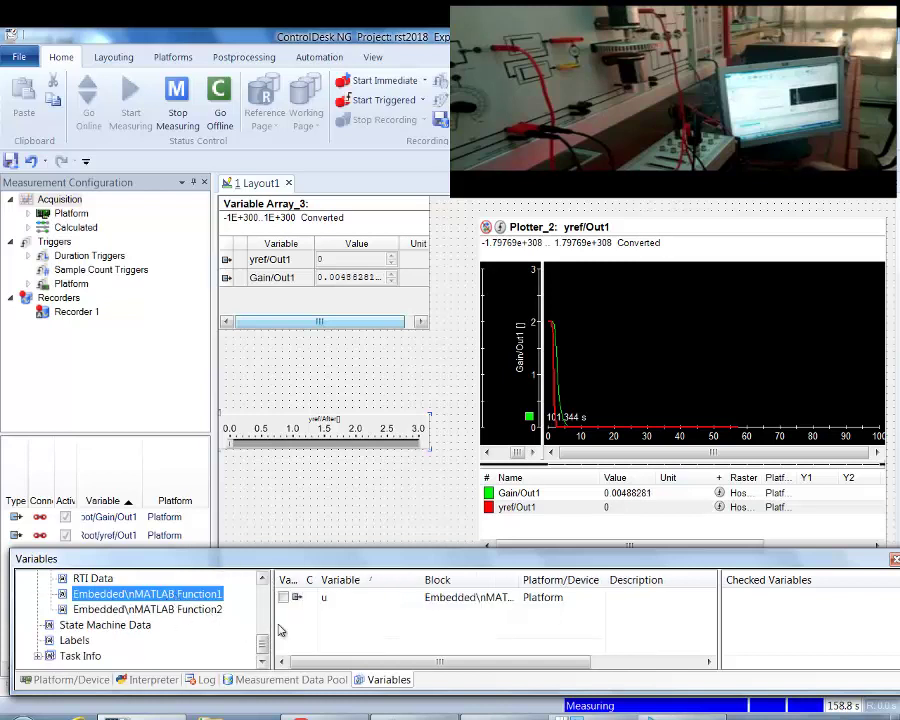
pyautogui.click(324, 599)
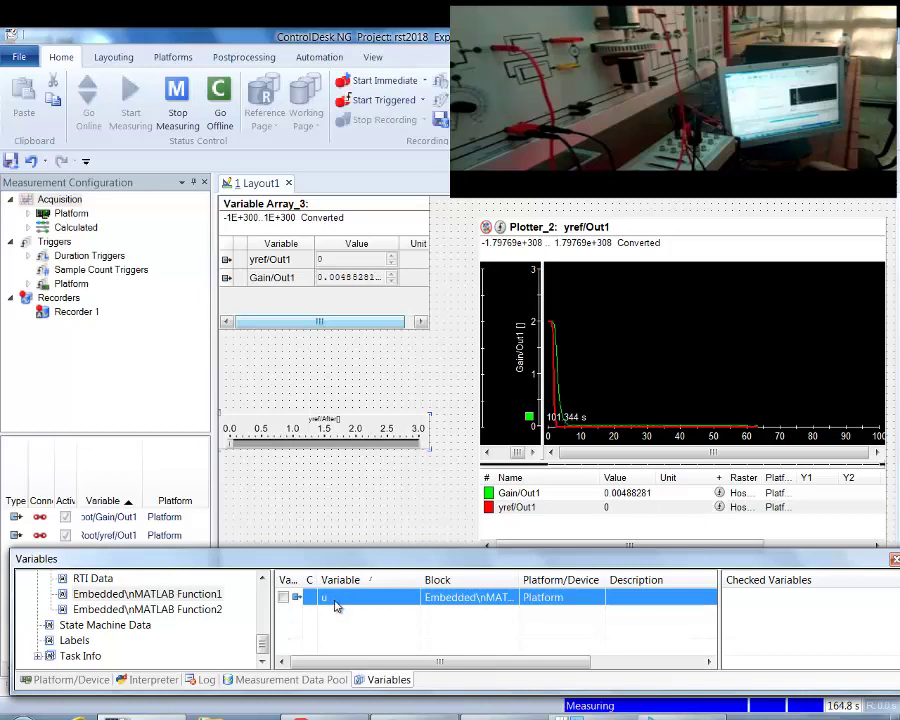
pyautogui.click(284, 597)
pyautogui.doubleClick(344, 600)
pyautogui.moveTo(362, 607); pyautogui.dragTo(264, 303)
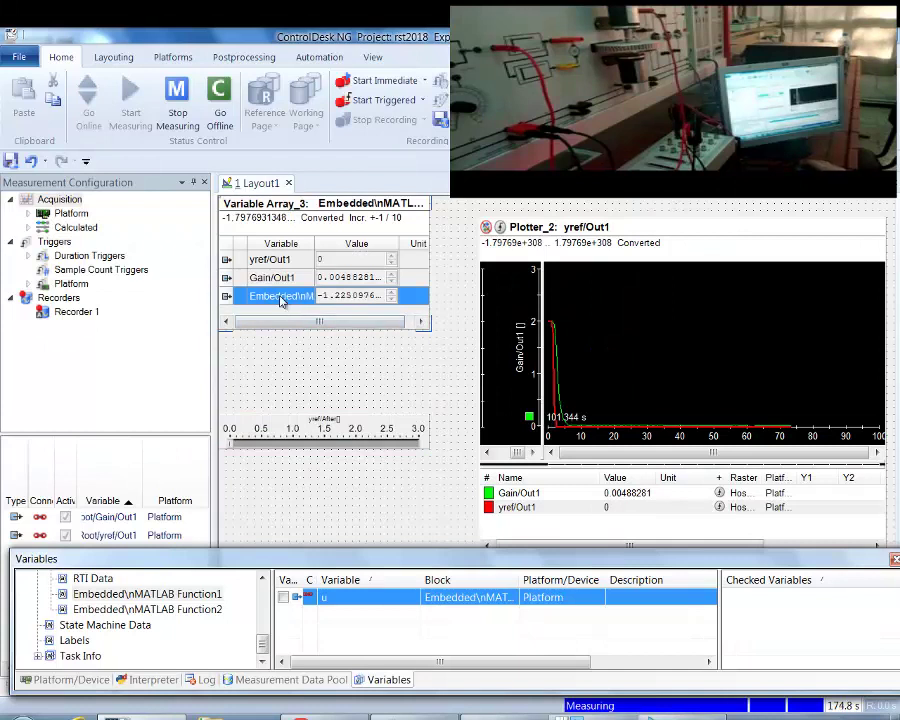
# Step: Raise the yref reference from the slider to 2
pyautogui.click(250, 449)
pyautogui.moveTo(250, 449); pyautogui.dragTo(356, 444)
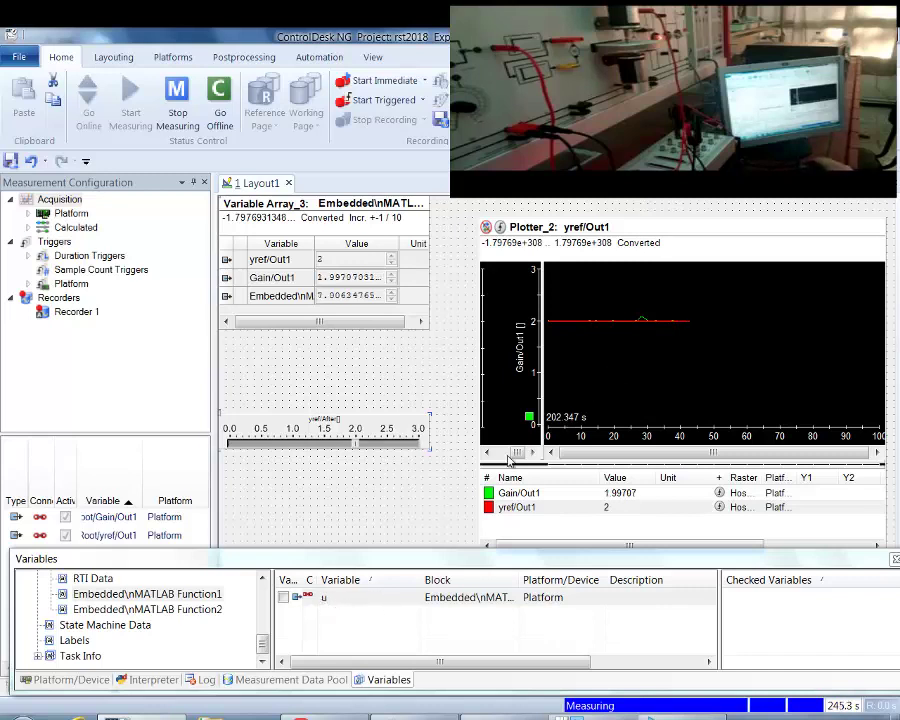
# Step: Add a separate plotter for control signal u below the variable array and restart the measurement to include it
pyautogui.moveTo(323, 600); pyautogui.dragTo(278, 490)
pyautogui.click(317, 499)
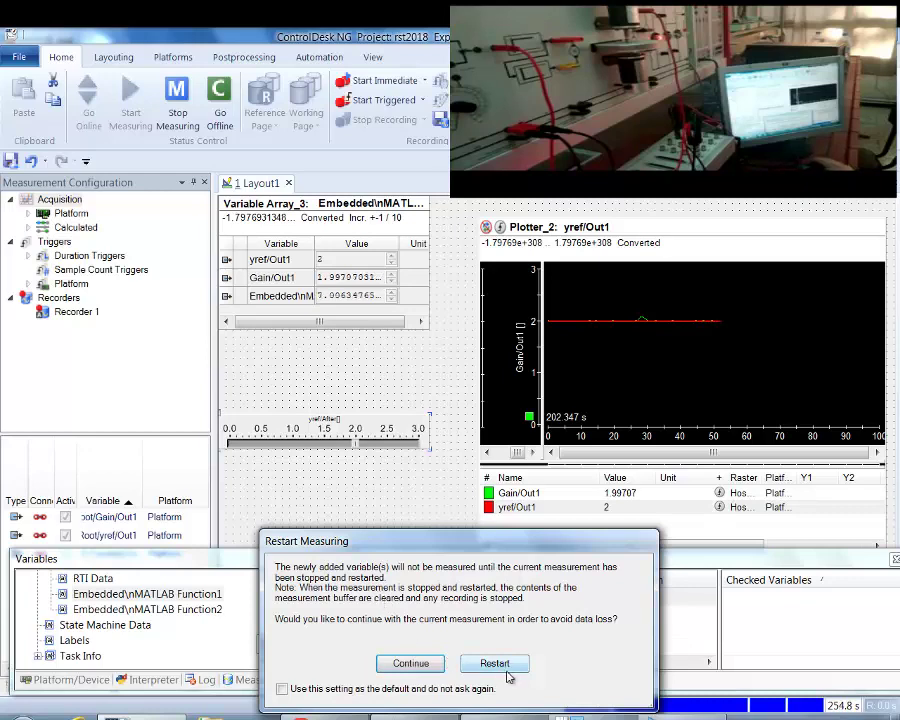
pyautogui.click(411, 664)
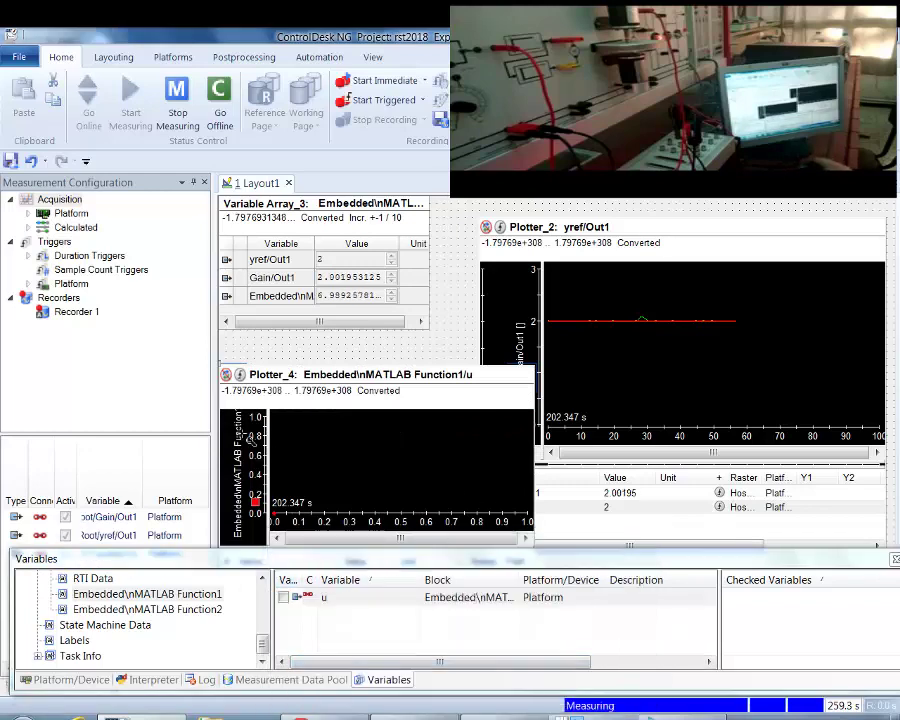
pyautogui.click(176, 102)
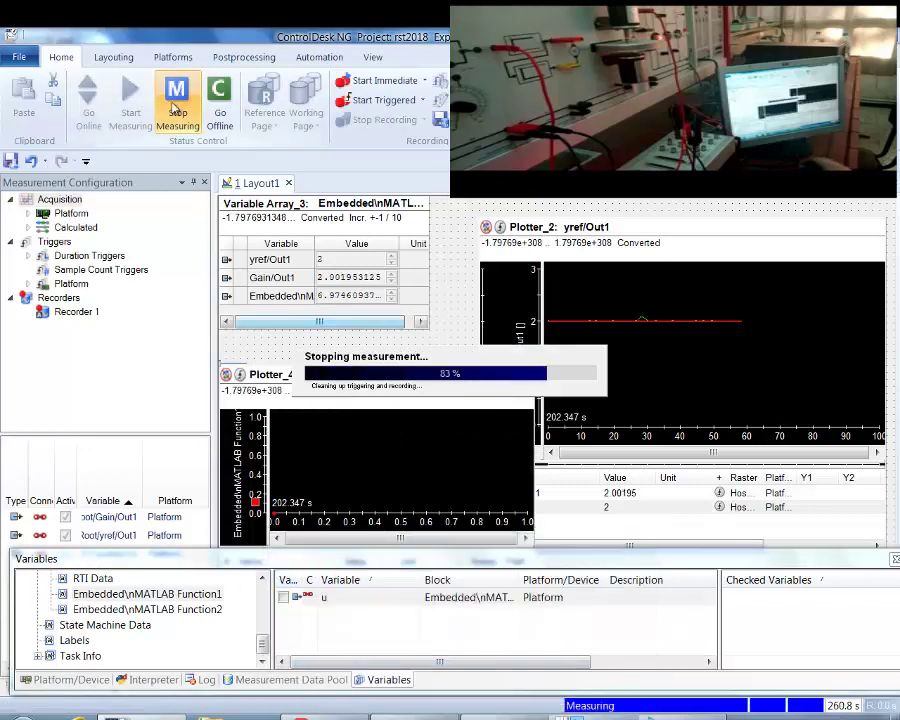
pyautogui.click(130, 102)
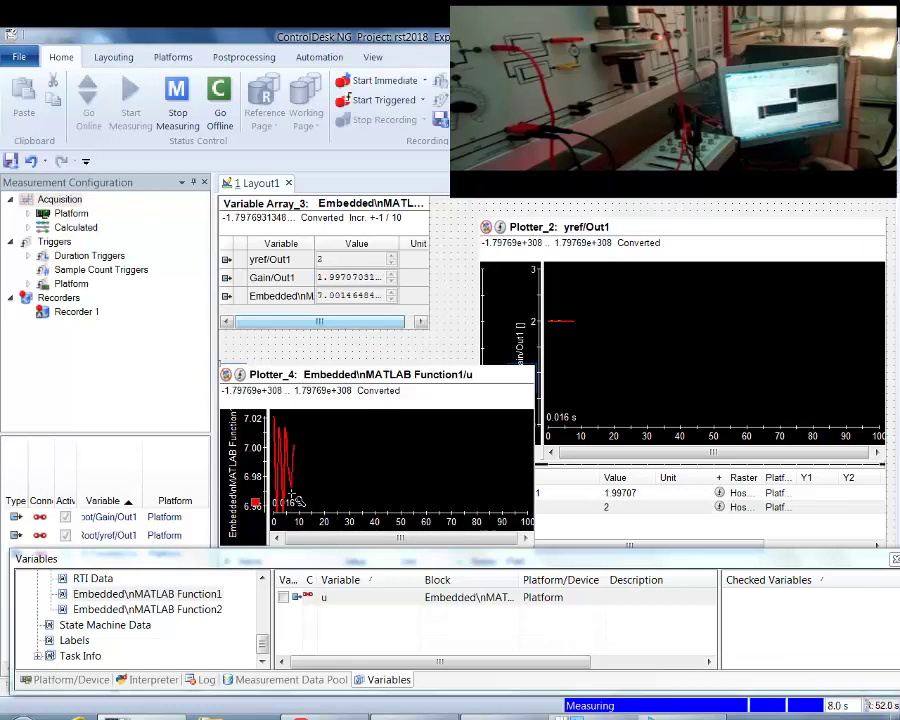
# Step: Set the y-axis of the control signal u plotter to a minimum of 0 and a maximum of 10
pyautogui.rightClick(256, 370)
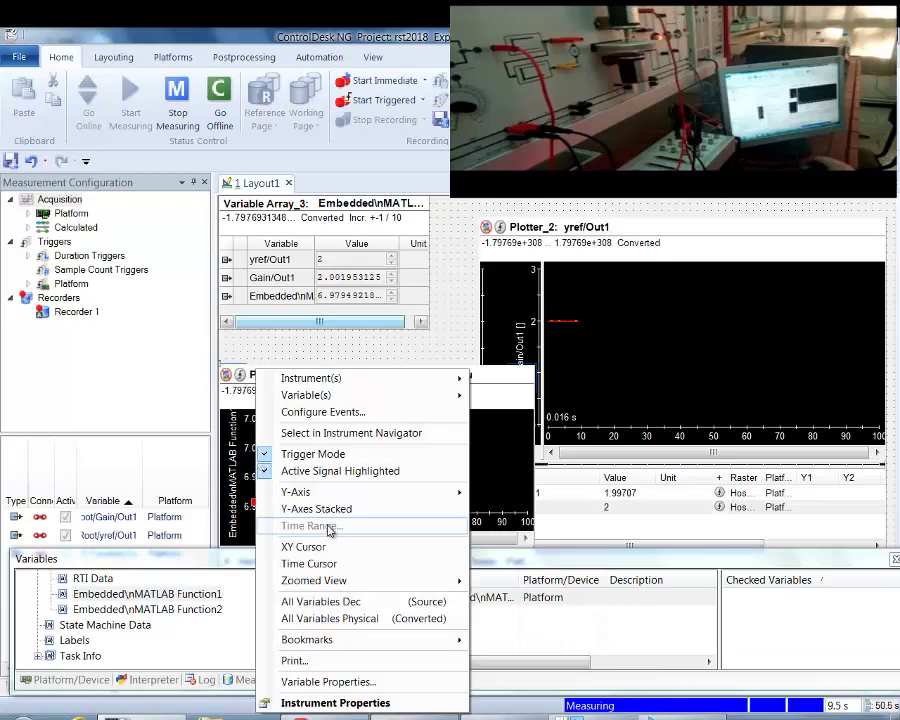
pyautogui.moveTo(424, 494)
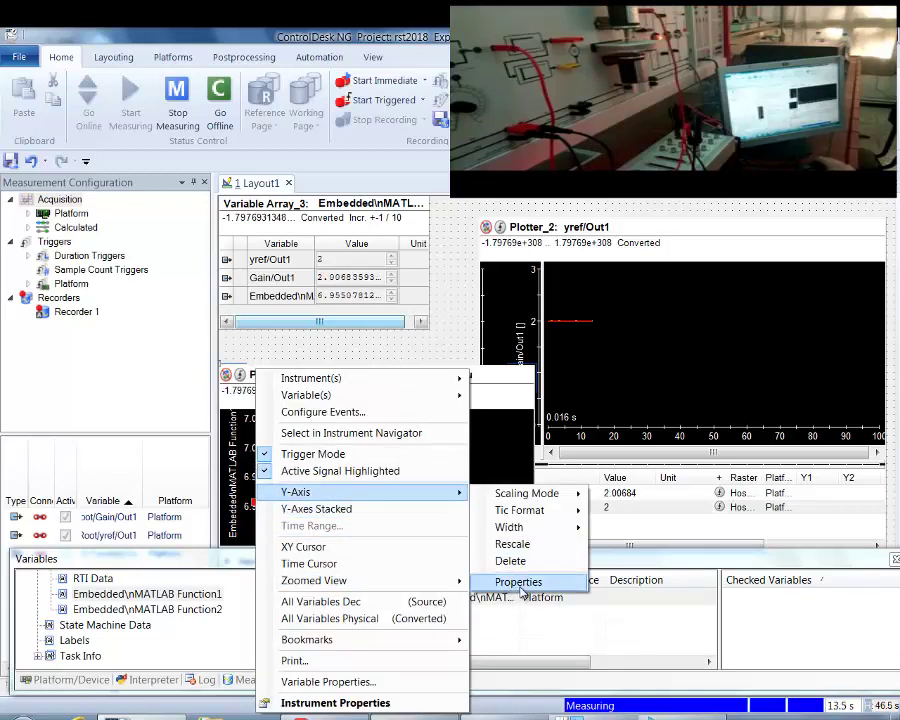
pyautogui.click(519, 583)
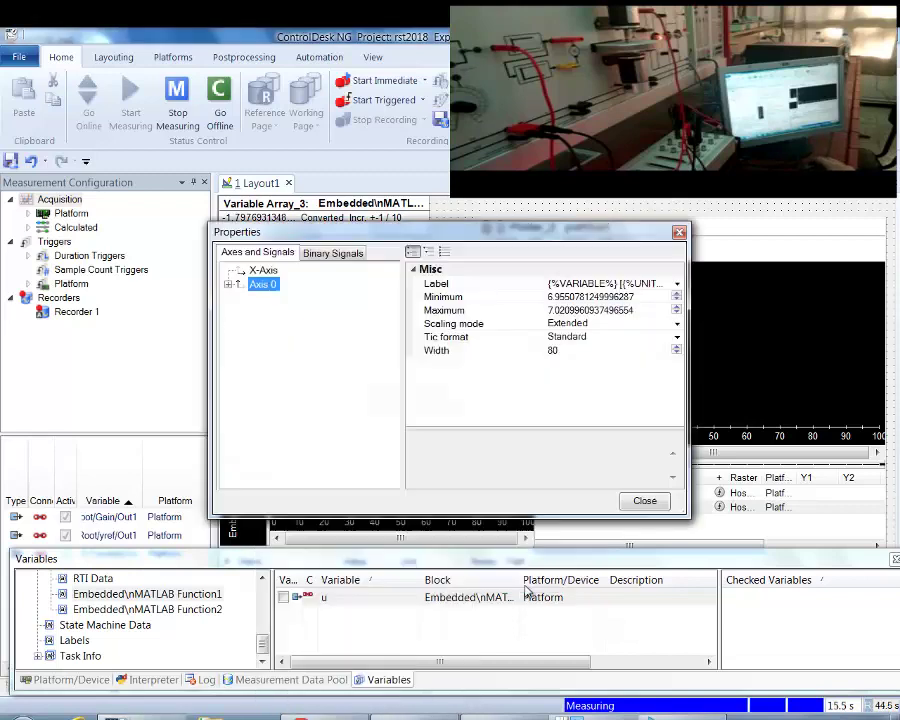
pyautogui.click(482, 717)
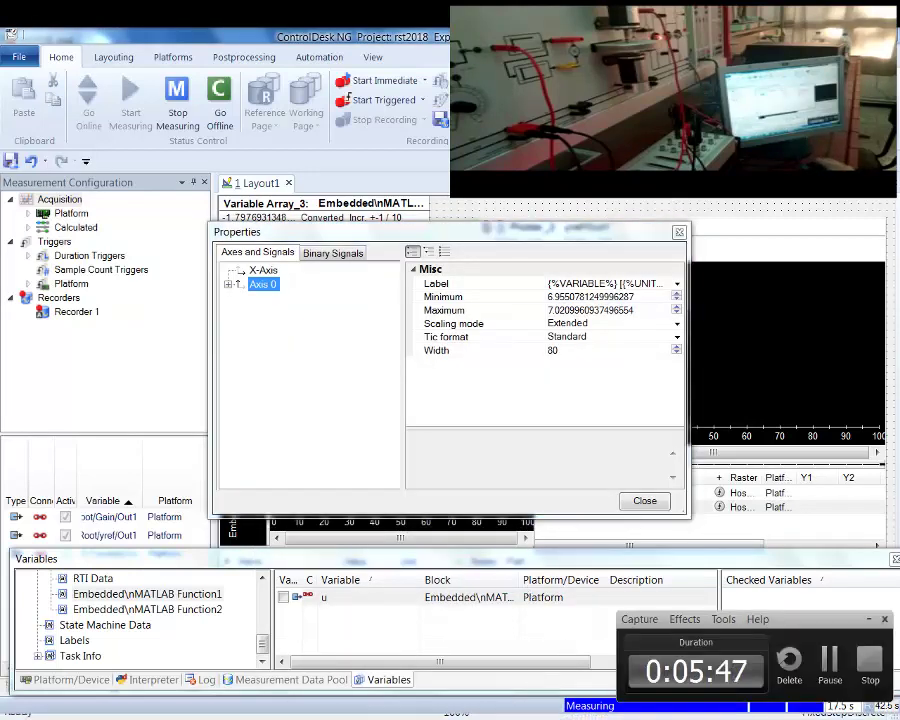
pyautogui.click(486, 717)
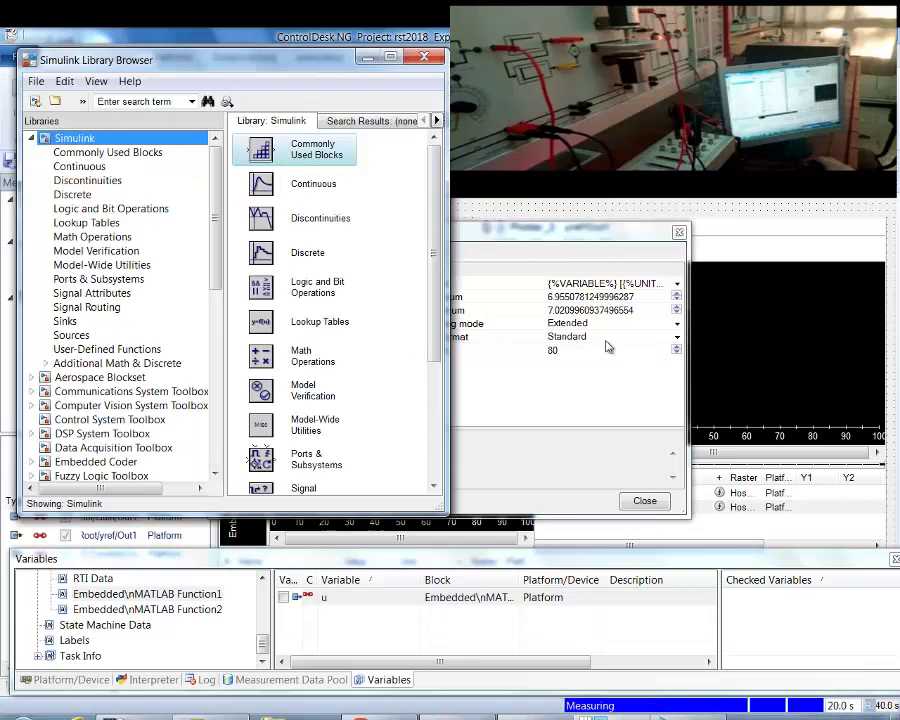
pyautogui.click(469, 356)
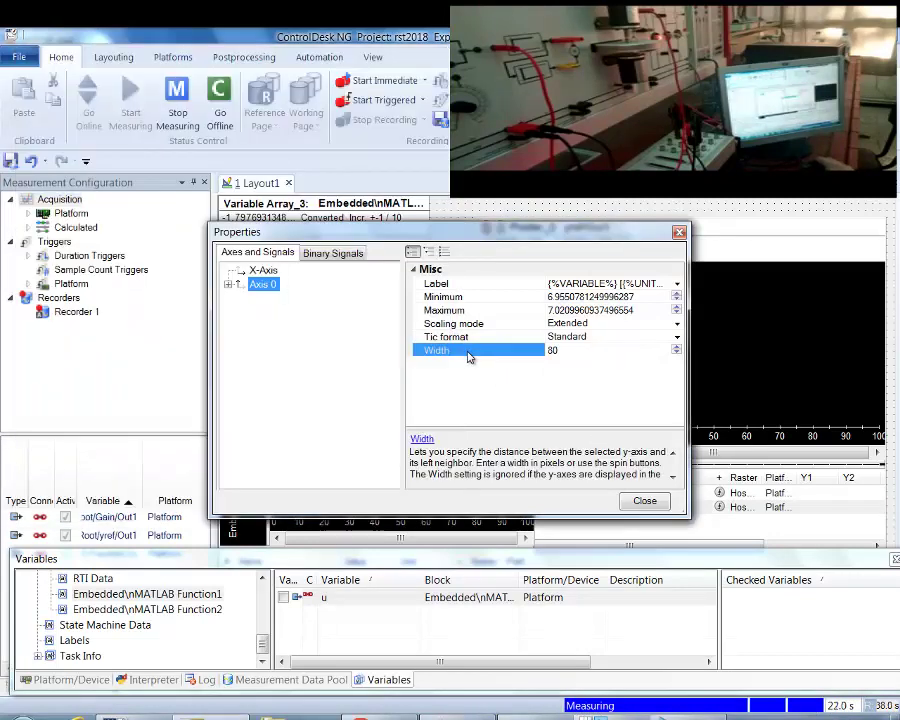
pyautogui.click(570, 300)
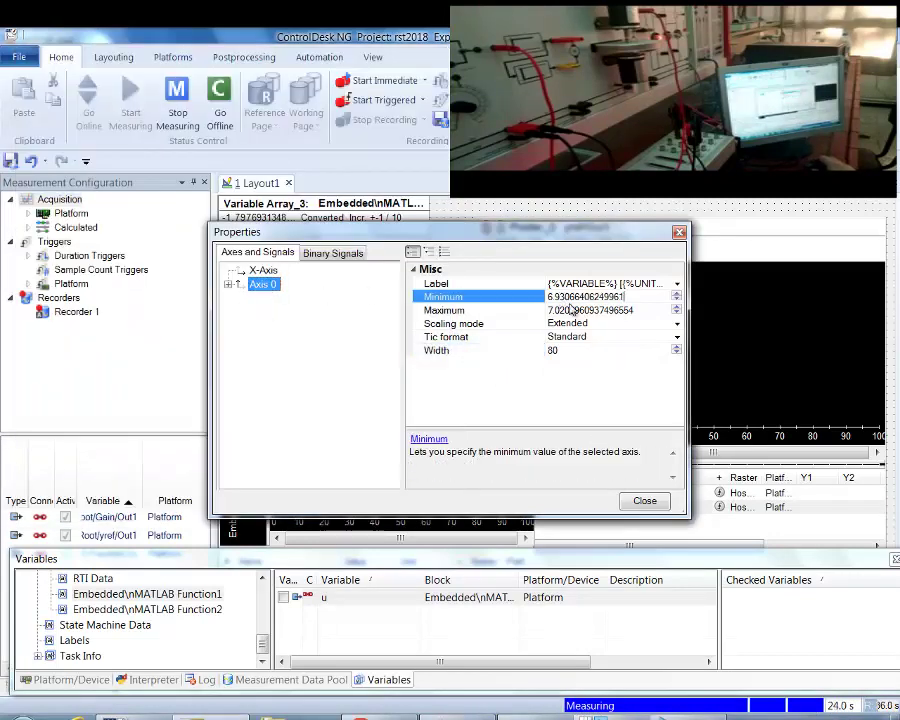
pyautogui.moveTo(628, 297); pyautogui.dragTo(416, 281)
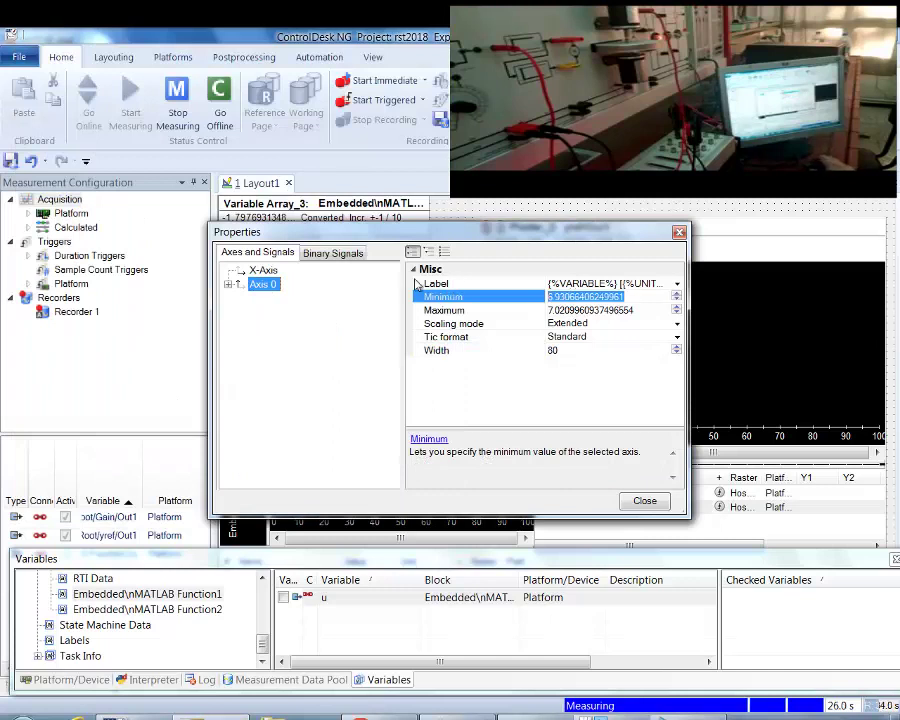
pyautogui.write('0')
pyautogui.click(648, 310)
pyautogui.moveTo(642, 307); pyautogui.dragTo(504, 313)
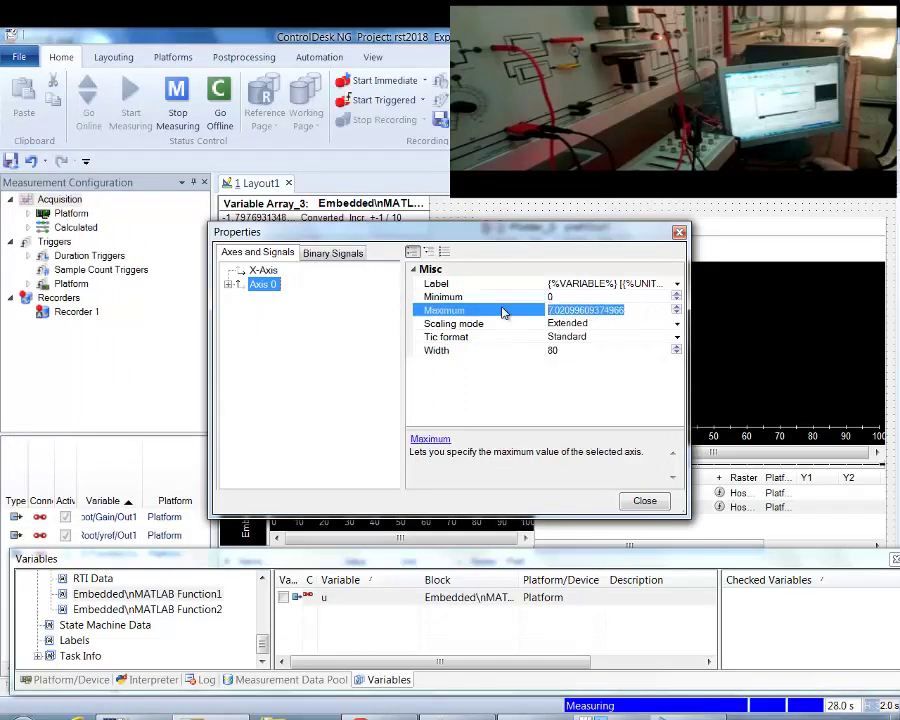
pyautogui.write('10')
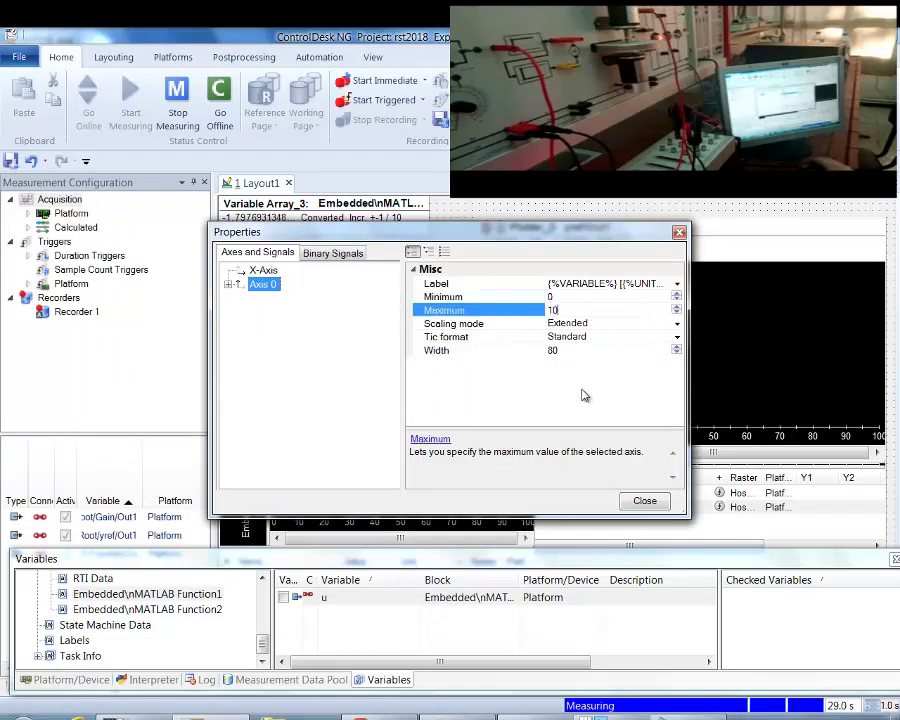
pyautogui.click(640, 500)
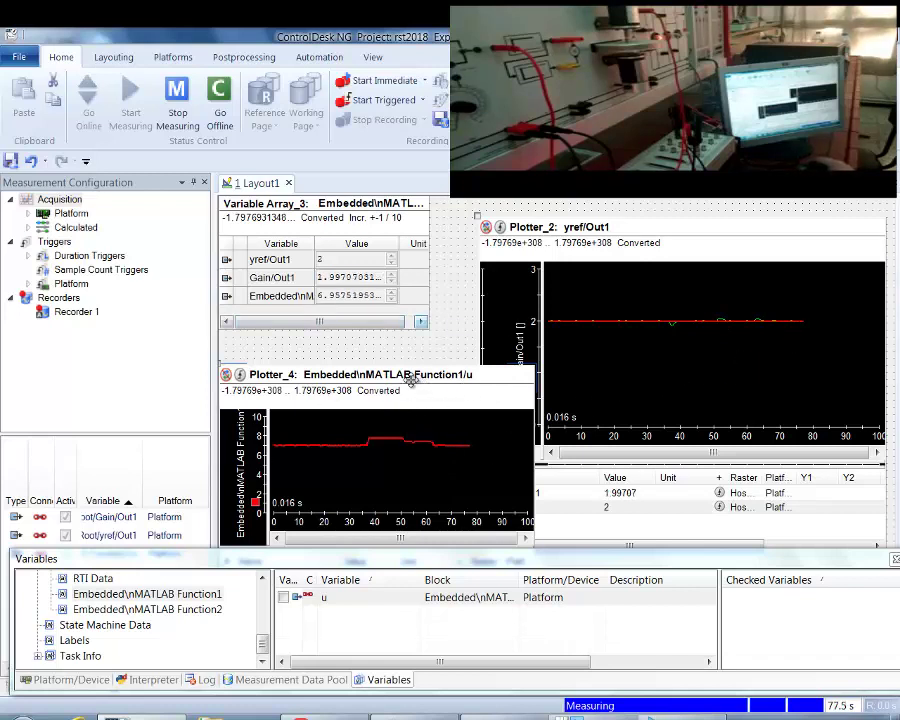
# Step: Uncover the yref slider beneath the u plotter, set it to 2.1 and move it up against the variable array
pyautogui.moveTo(412, 380); pyautogui.dragTo(402, 420)
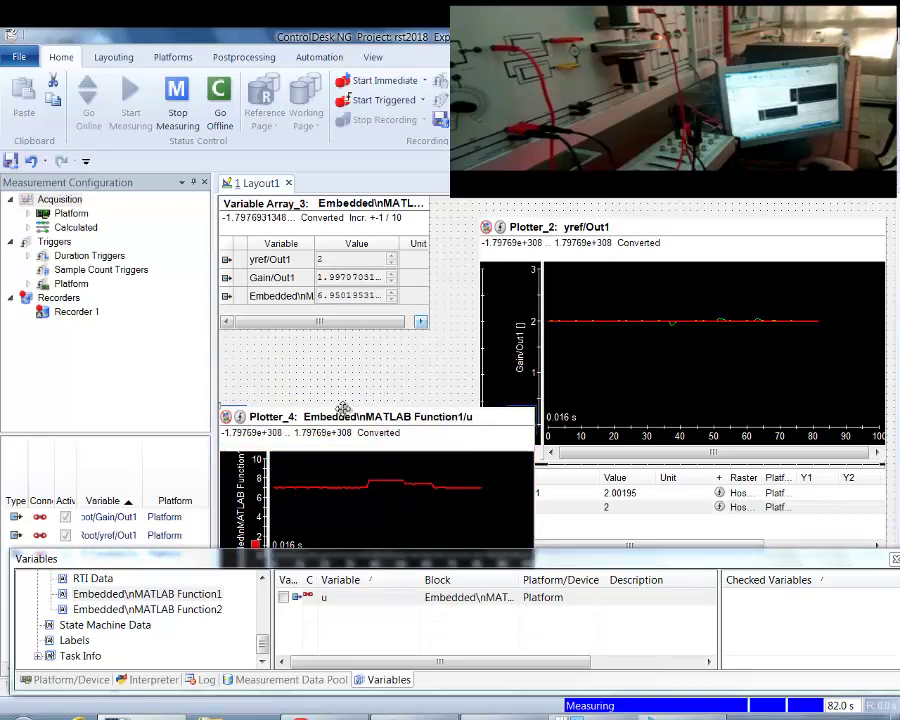
pyautogui.moveTo(359, 427); pyautogui.dragTo(354, 477)
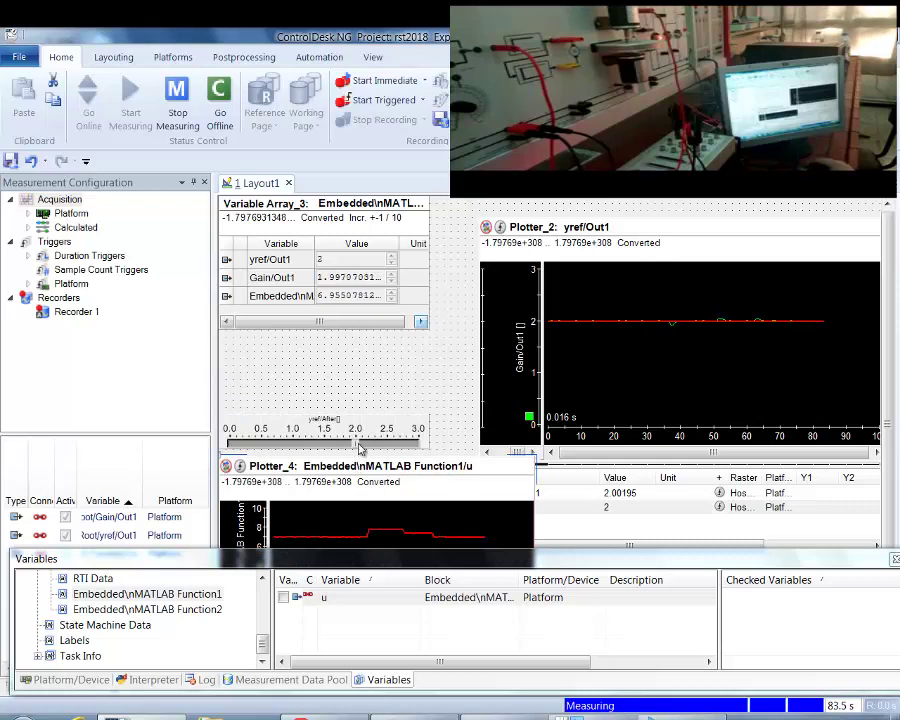
pyautogui.moveTo(350, 418); pyautogui.dragTo(349, 328)
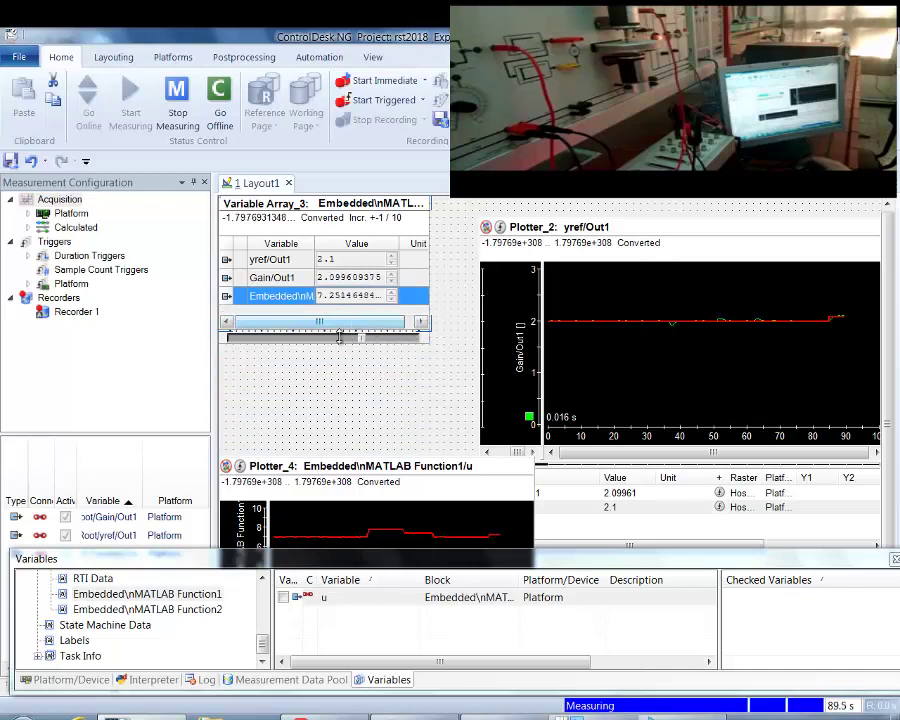
pyautogui.click(336, 365)
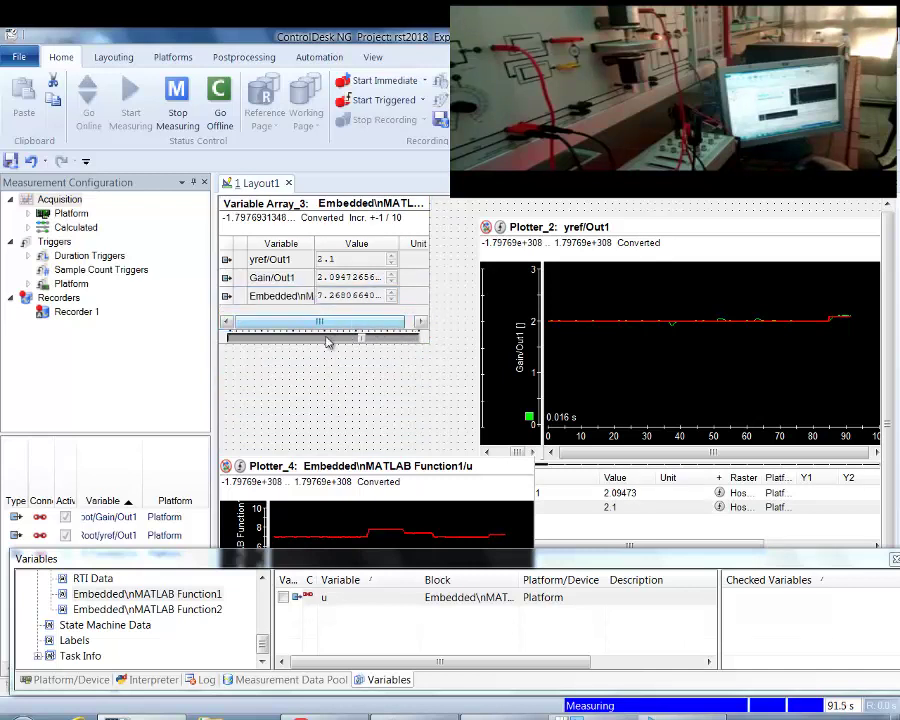
pyautogui.click(243, 328)
pyautogui.click(284, 340)
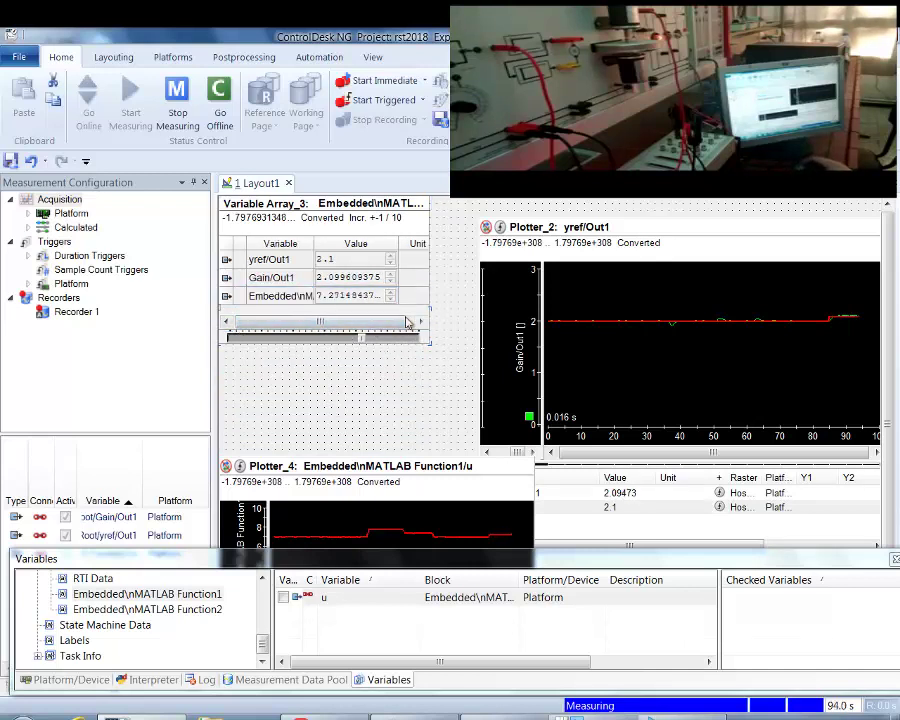
# Step: Rearrange the layout so the yref slider sits above the variable array, with the u plotter directly below the array
pyautogui.click(389, 244)
pyautogui.moveTo(415, 217); pyautogui.dragTo(403, 390)
pyautogui.moveTo(380, 330); pyautogui.dragTo(394, 227)
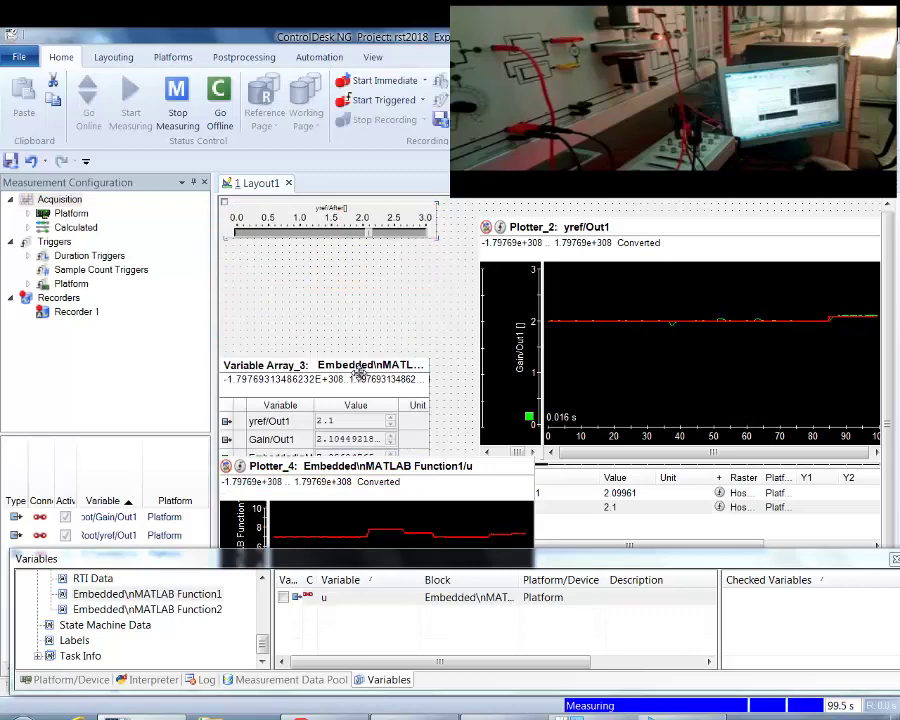
pyautogui.moveTo(361, 410); pyautogui.dragTo(373, 302)
pyautogui.moveTo(361, 466); pyautogui.dragTo(368, 424)
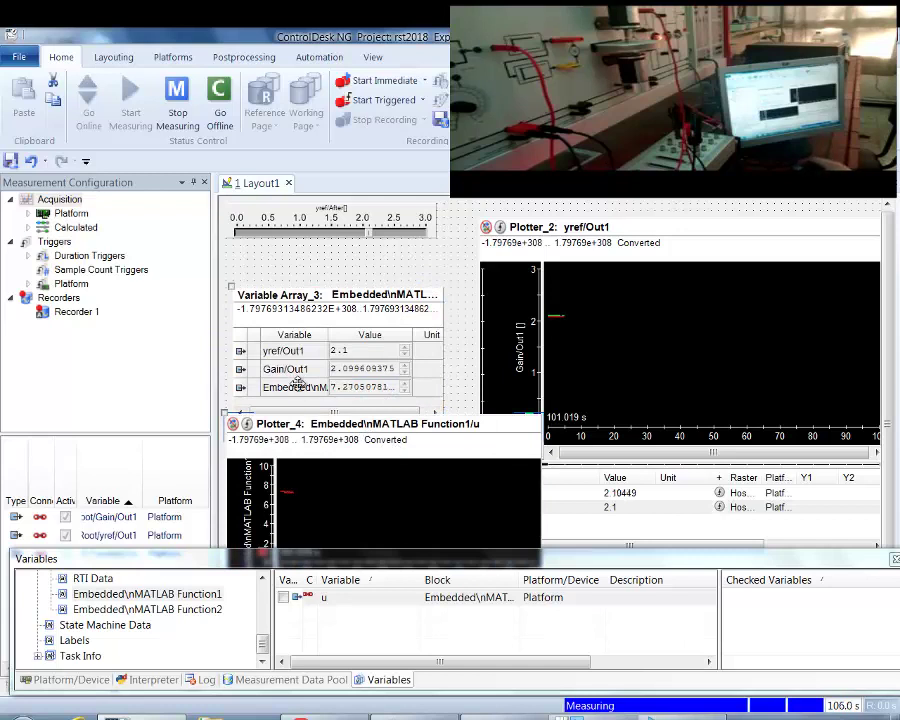
# Step: Find the Value parameter of block c in the model's variables and add a slider for it below the yref slider
pyautogui.moveTo(261, 655); pyautogui.dragTo(262, 606)
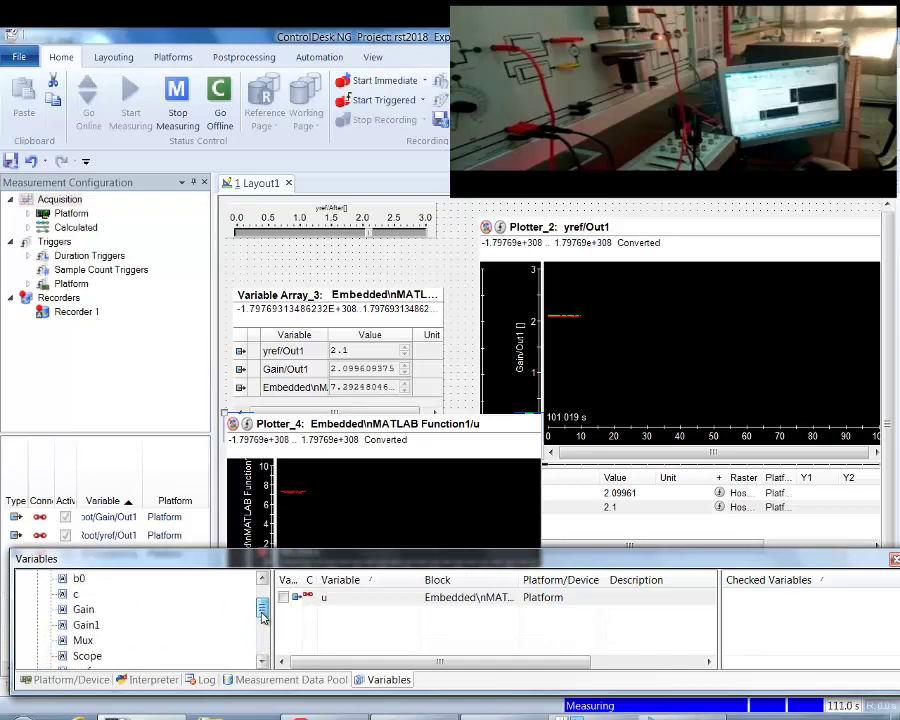
pyautogui.click(76, 594)
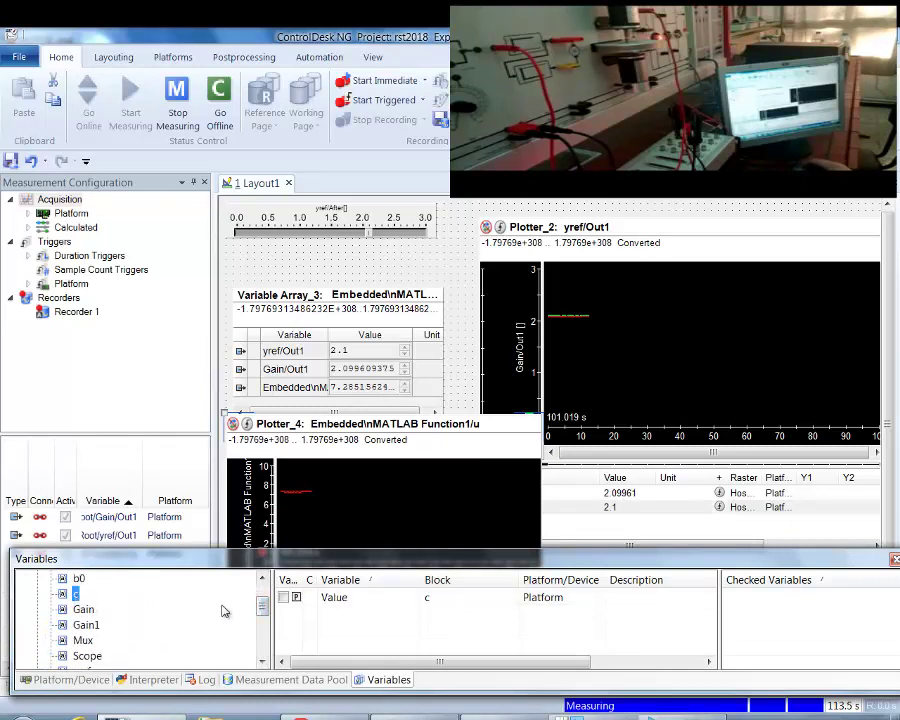
pyautogui.click(431, 601)
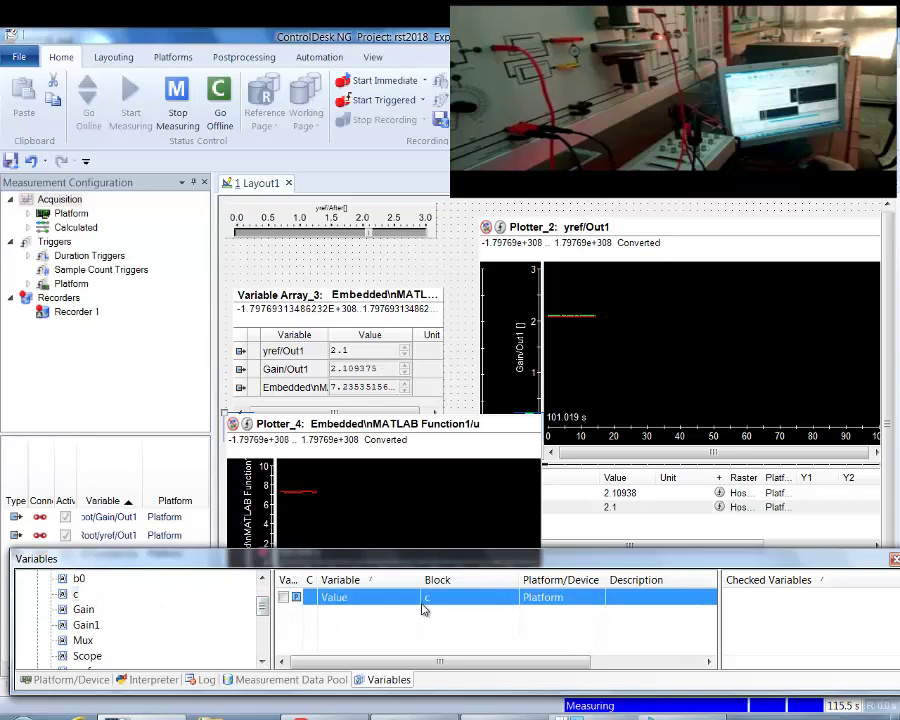
pyautogui.moveTo(400, 608); pyautogui.dragTo(283, 260)
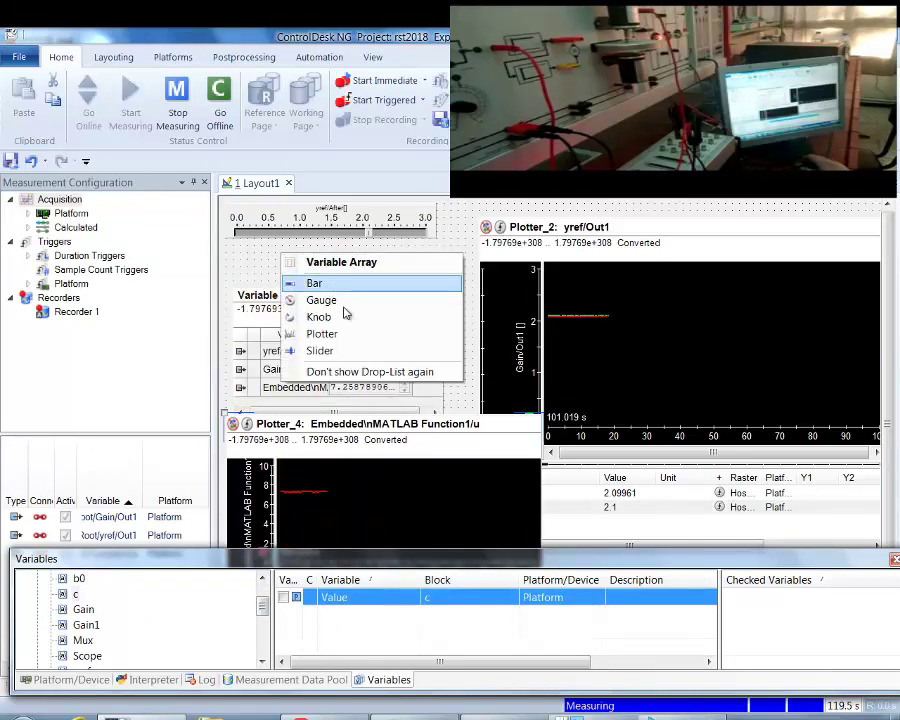
pyautogui.click(340, 350)
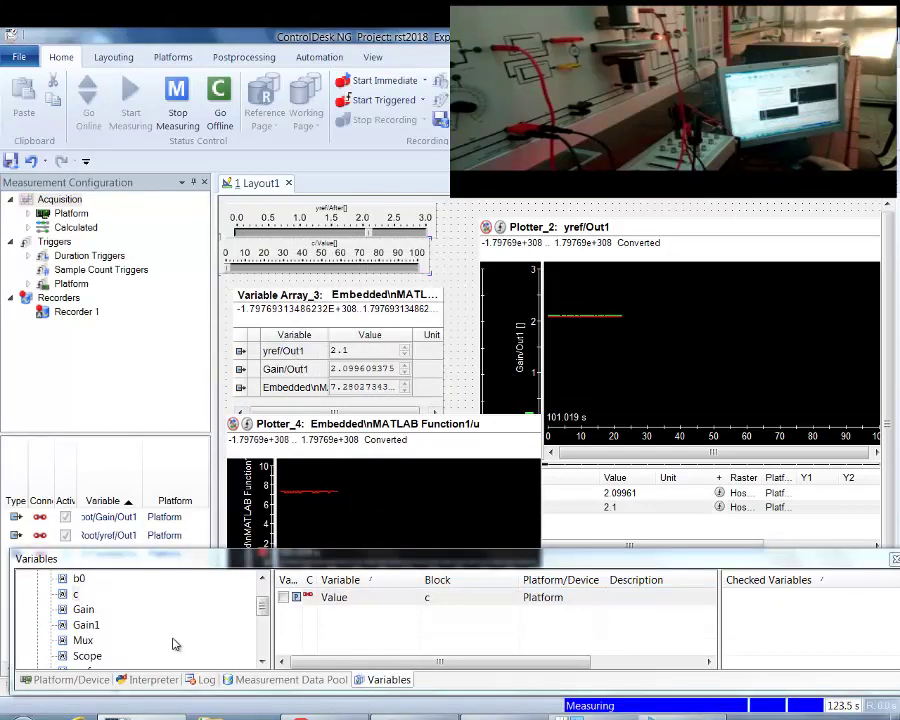
# Step: Reposition the variable array and the c slider so that the c slider stands clear between the yref slider and the array
pyautogui.rightClick(379, 234)
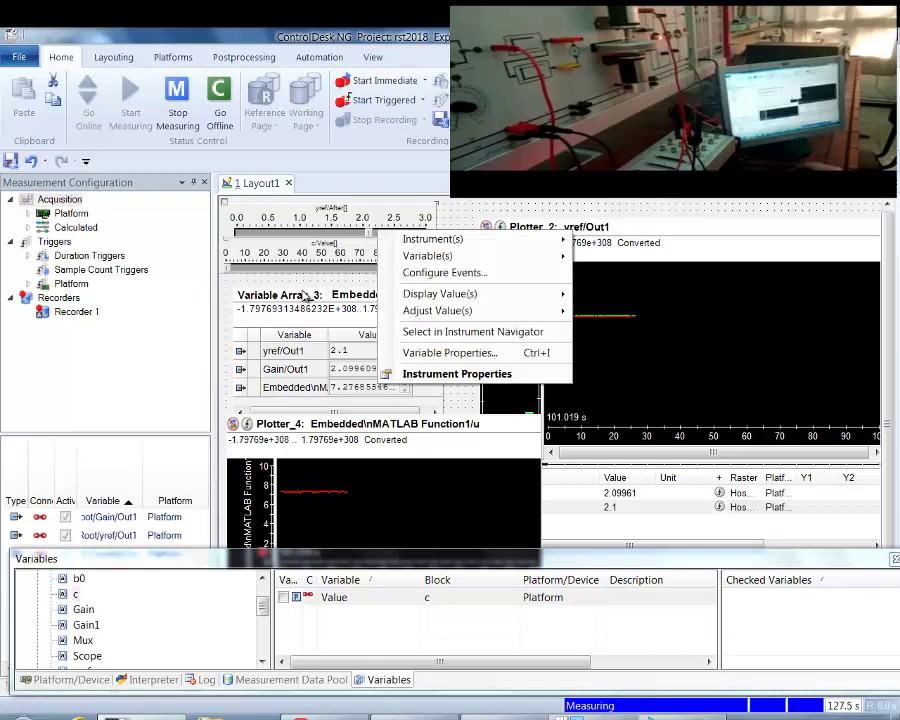
pyautogui.press('Escape')
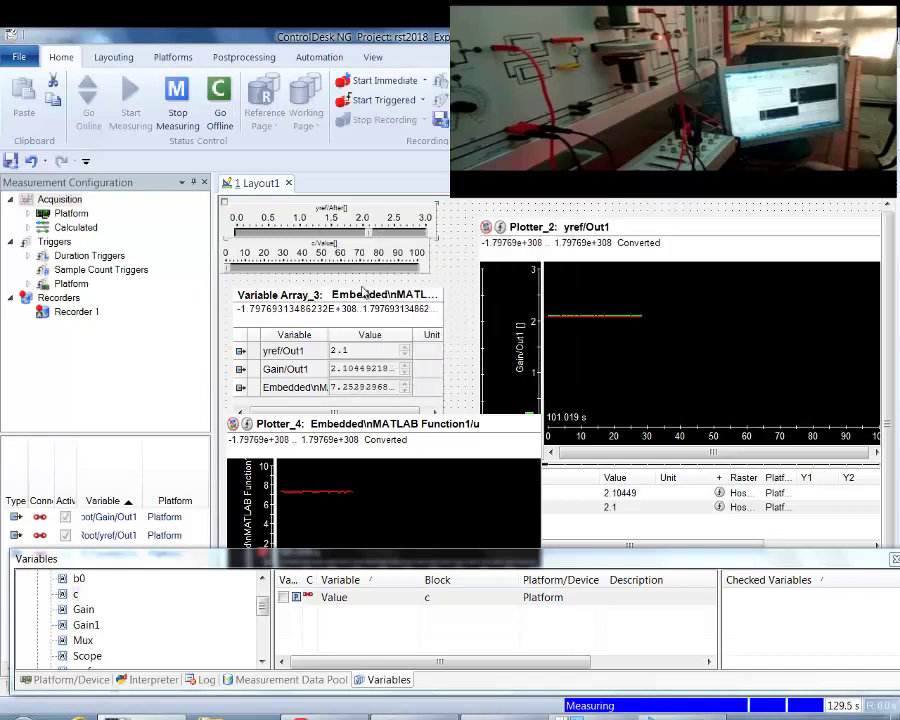
pyautogui.click(356, 313)
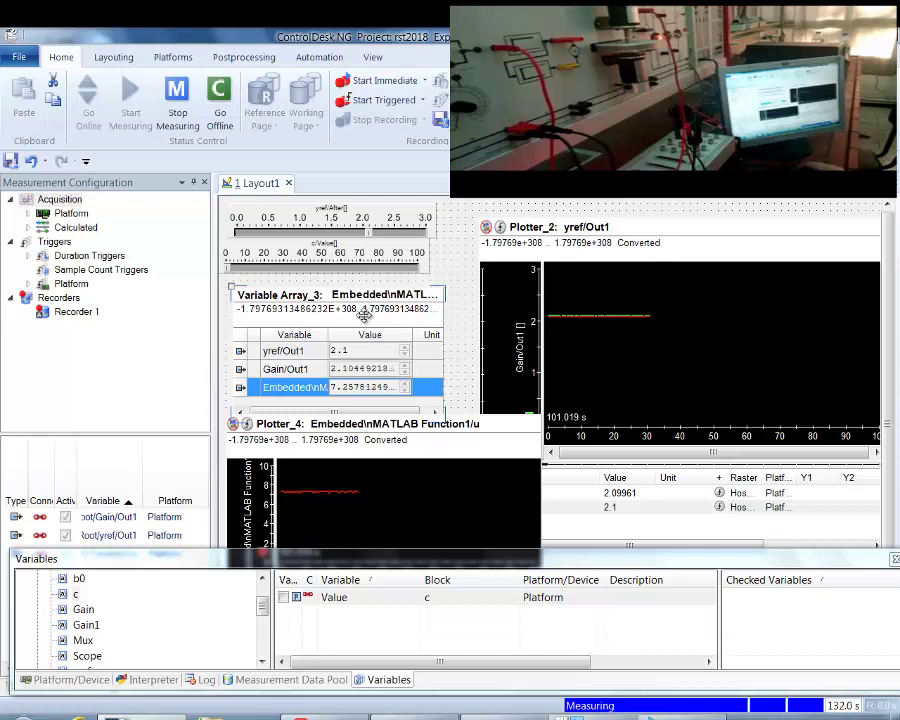
pyautogui.moveTo(347, 288)
pyautogui.mouseDown()
pyautogui.moveTo(354, 267)
pyautogui.moveTo(348, 328)
pyautogui.moveTo(356, 279)
pyautogui.mouseUp()
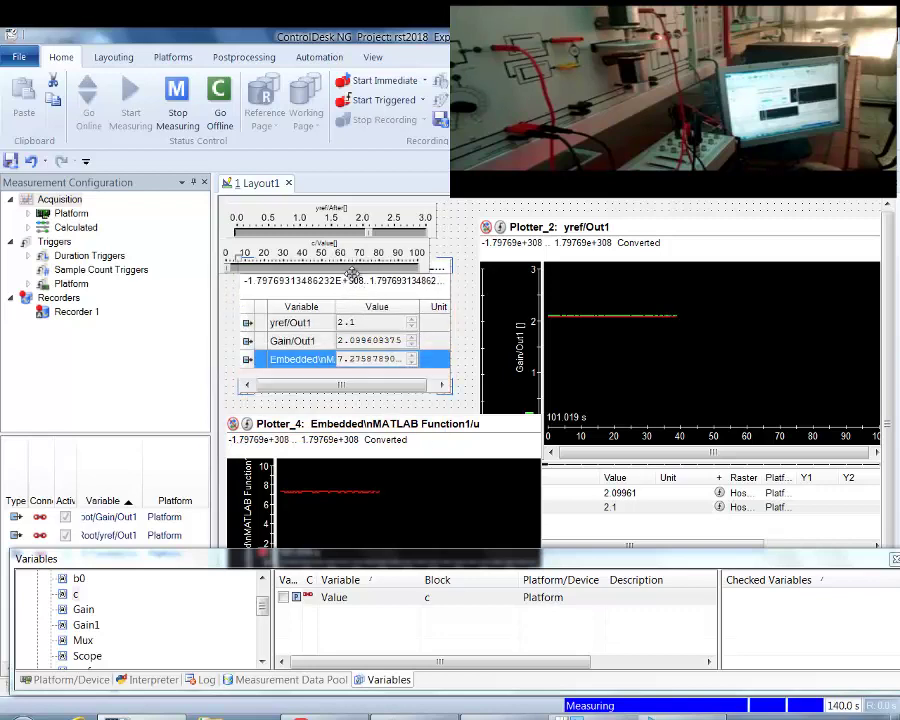
pyautogui.moveTo(351, 281); pyautogui.dragTo(351, 314)
pyautogui.moveTo(350, 242); pyautogui.dragTo(338, 266)
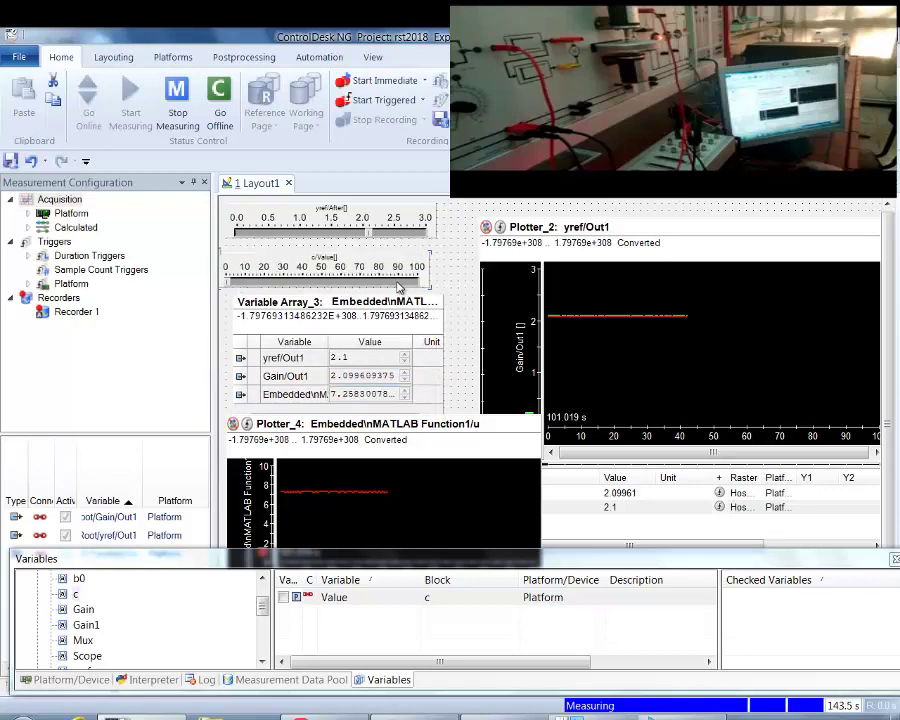
# Step: Turn off the variable range for the c slider and set its maximum range to 1
pyautogui.rightClick(340, 275)
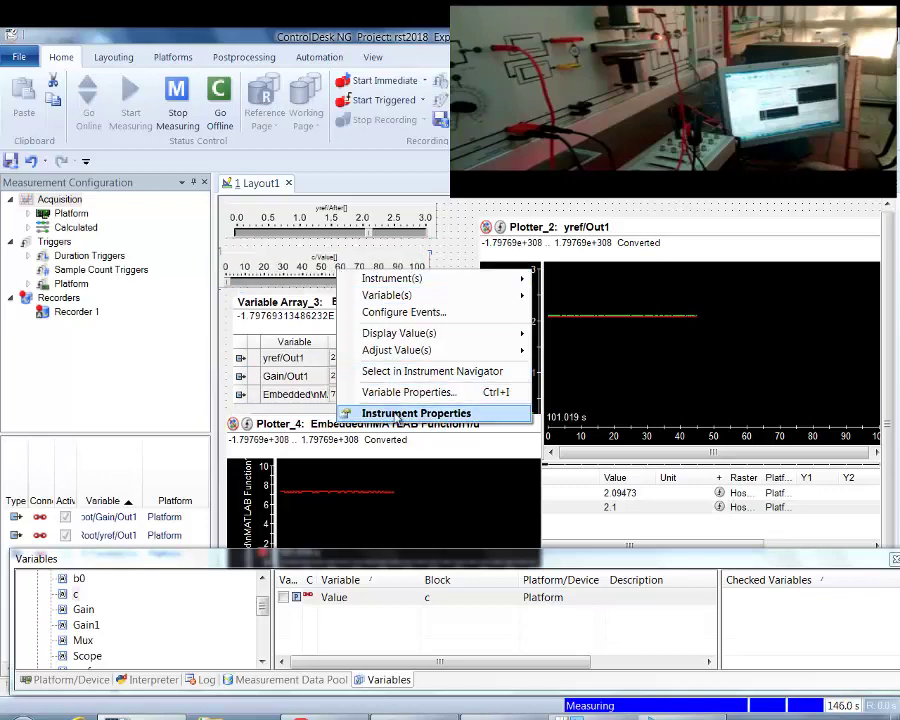
pyautogui.click(410, 410)
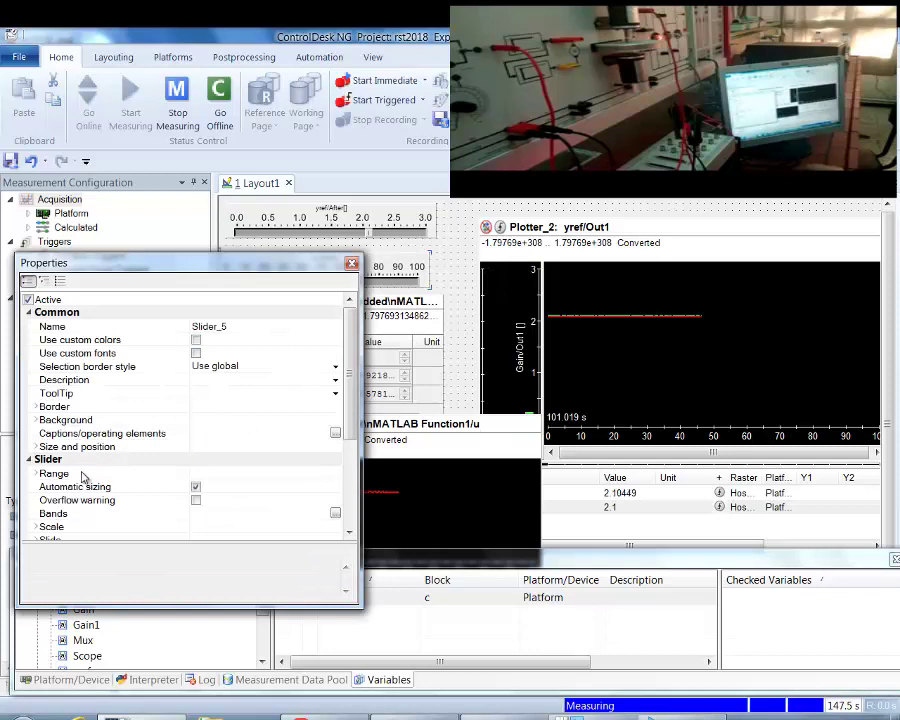
pyautogui.click(84, 474)
pyautogui.doubleClick(84, 474)
pyautogui.click(196, 487)
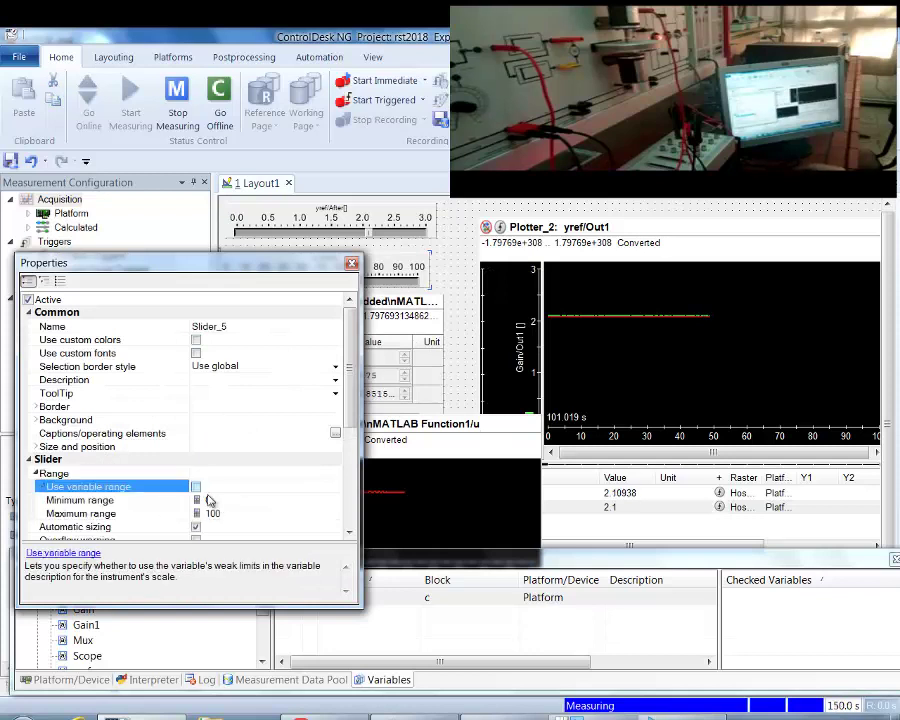
pyautogui.doubleClick(213, 513)
pyautogui.rightClick(206, 511)
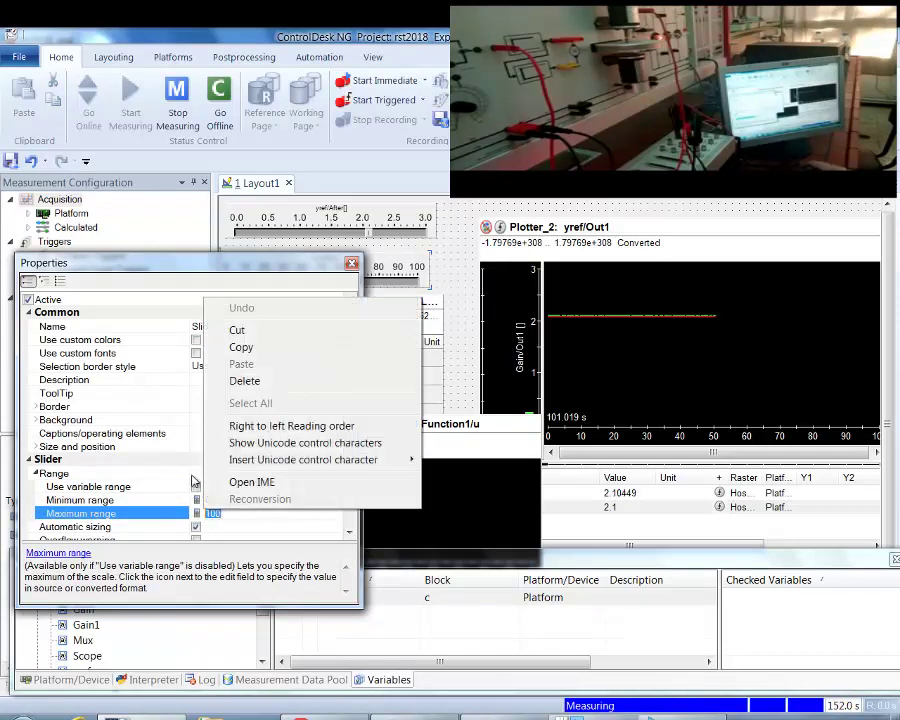
pyautogui.click(216, 515)
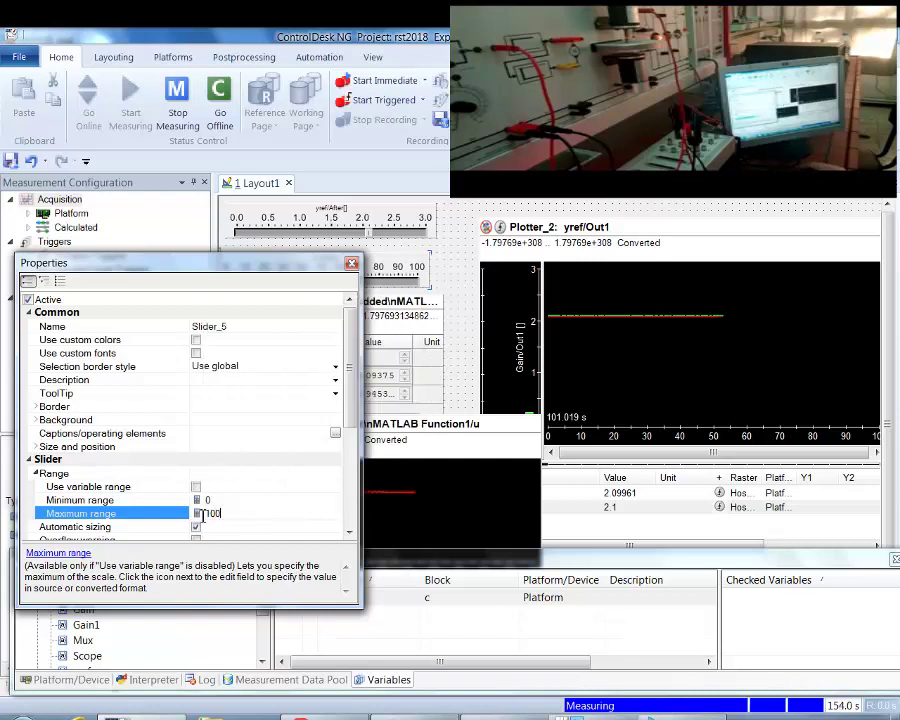
pyautogui.write('1')
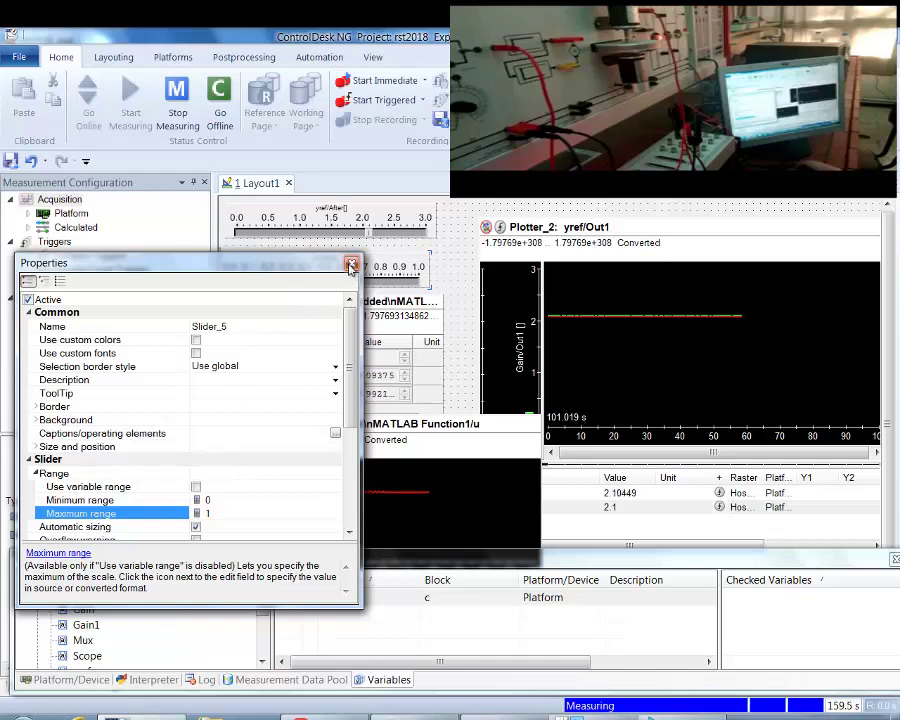
pyautogui.click(351, 264)
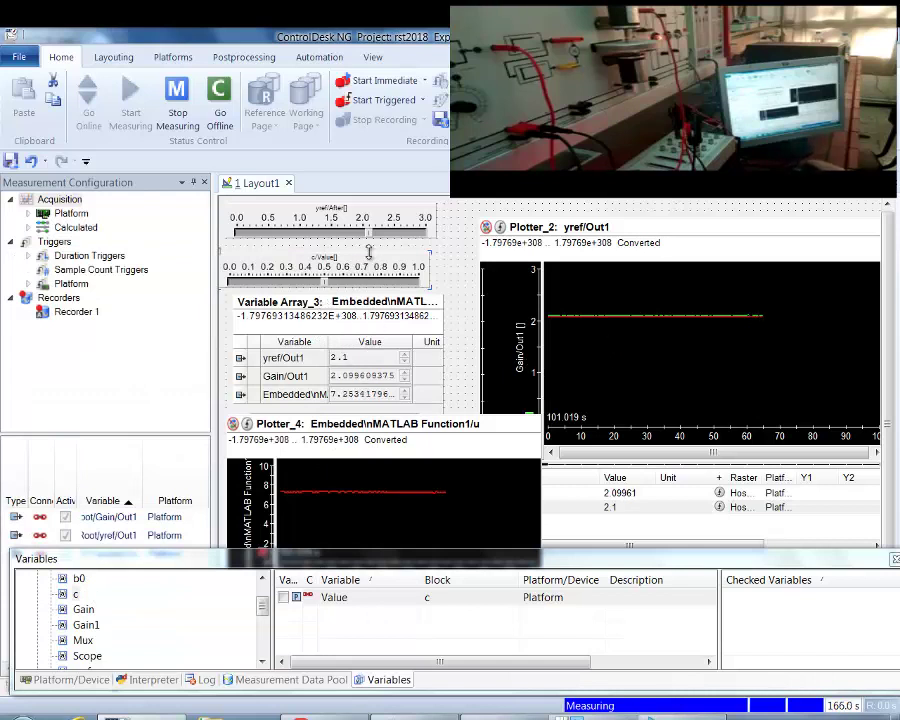
# Step: Bring the yref slider down to 0, set the c slider to 0, and raise yref to 2
pyautogui.moveTo(368, 236); pyautogui.dragTo(228, 231)
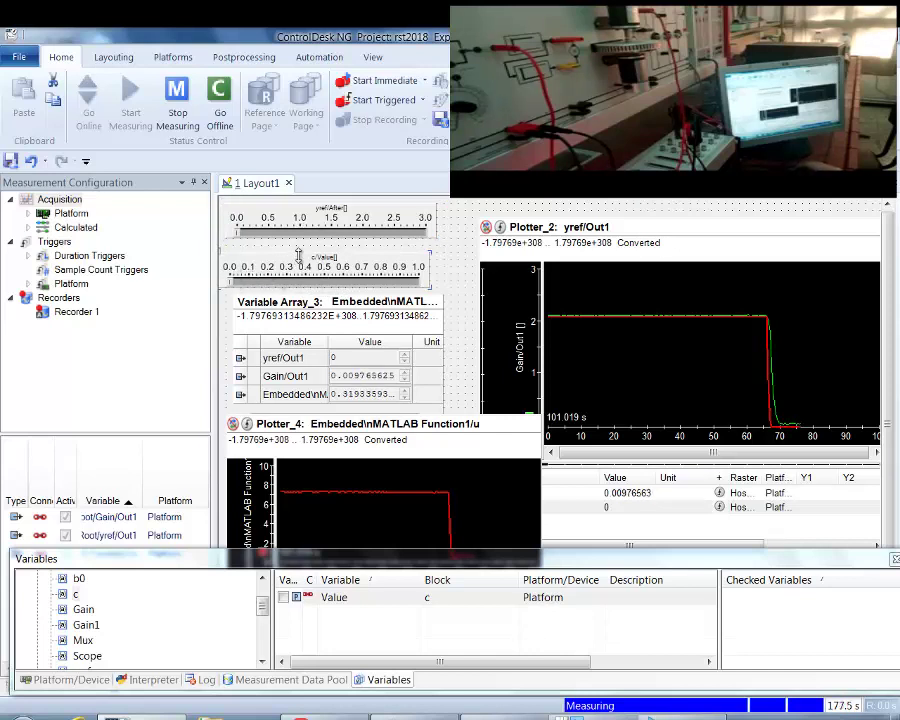
pyautogui.moveTo(237, 234); pyautogui.dragTo(363, 240)
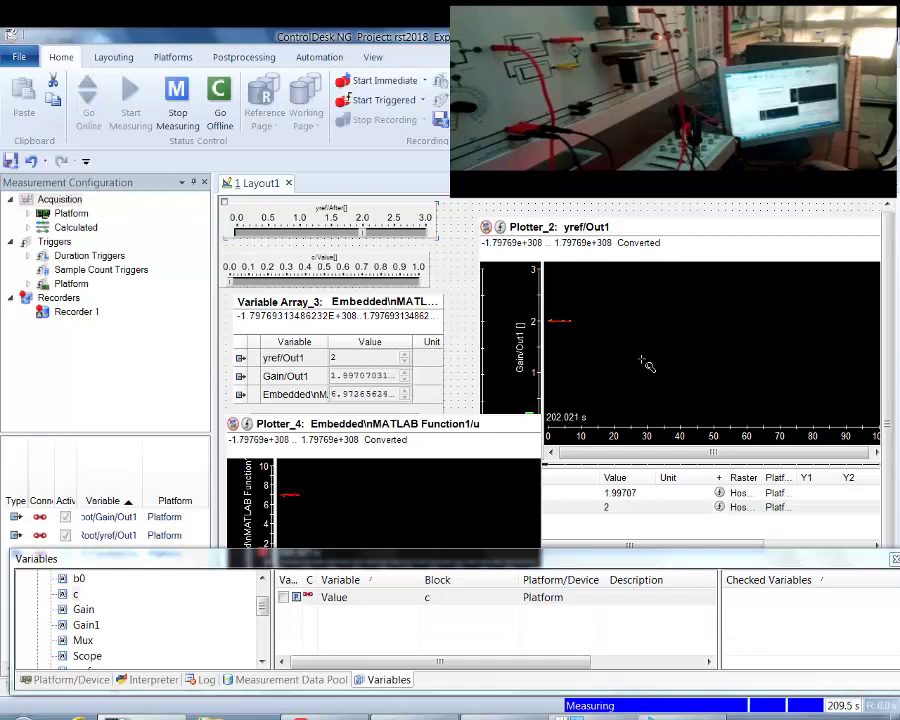
# Step: Switch to the rst2018_real model in Simulink, examine the Gain1 block on the control output, and return to ControlDesk
pyautogui.click(500, 716)
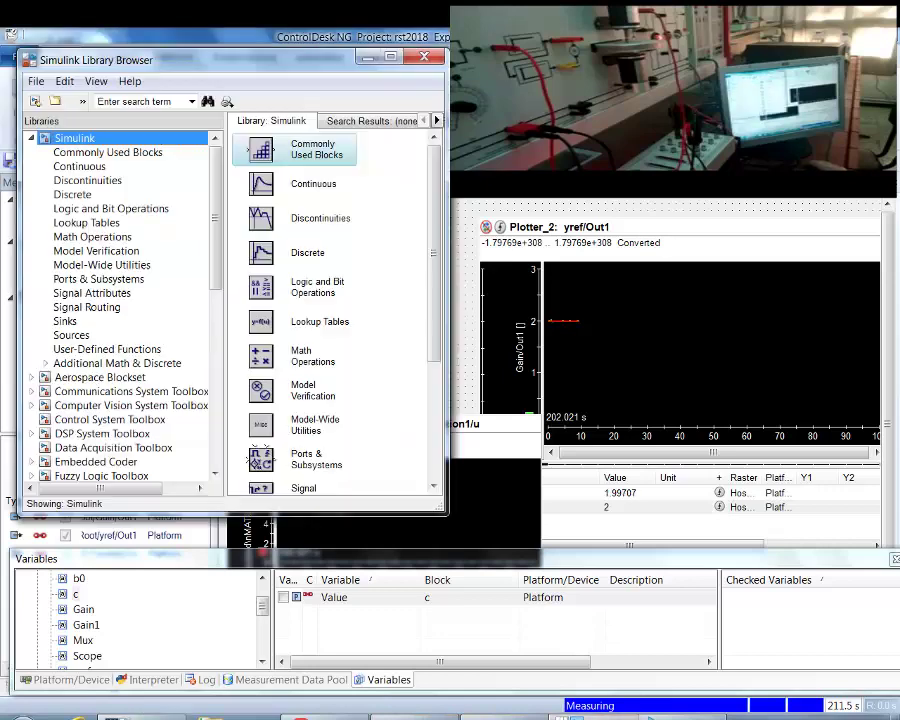
pyautogui.click(572, 716)
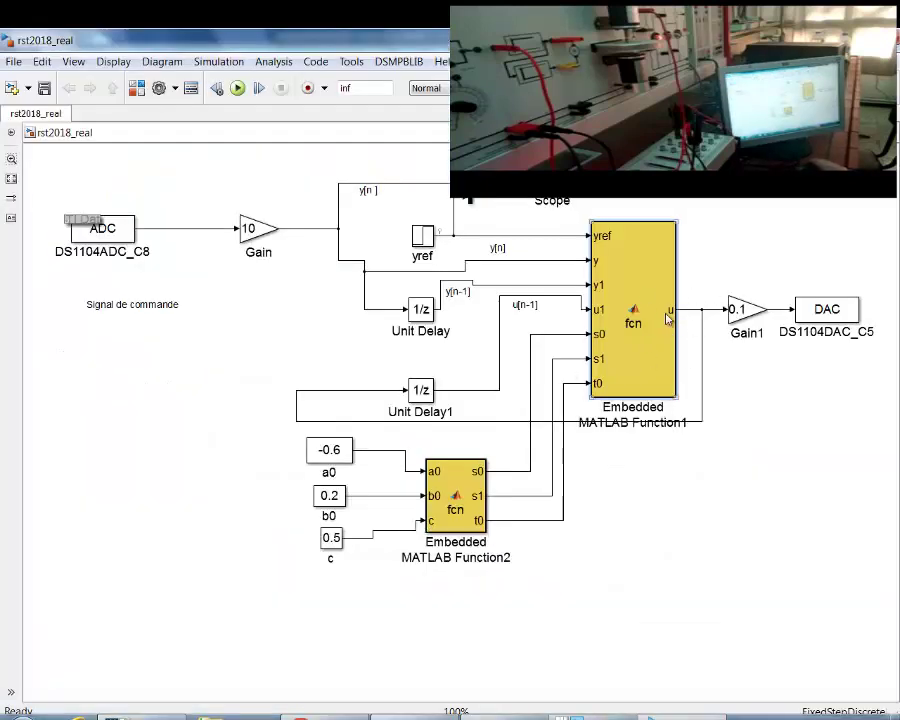
pyautogui.click(745, 312)
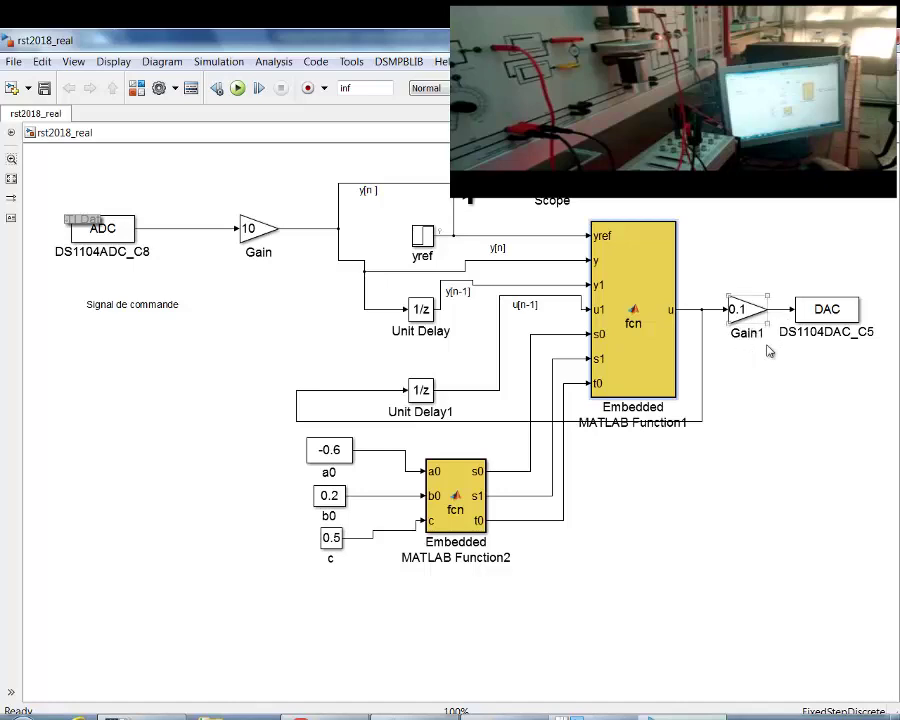
pyautogui.moveTo(590, 716)
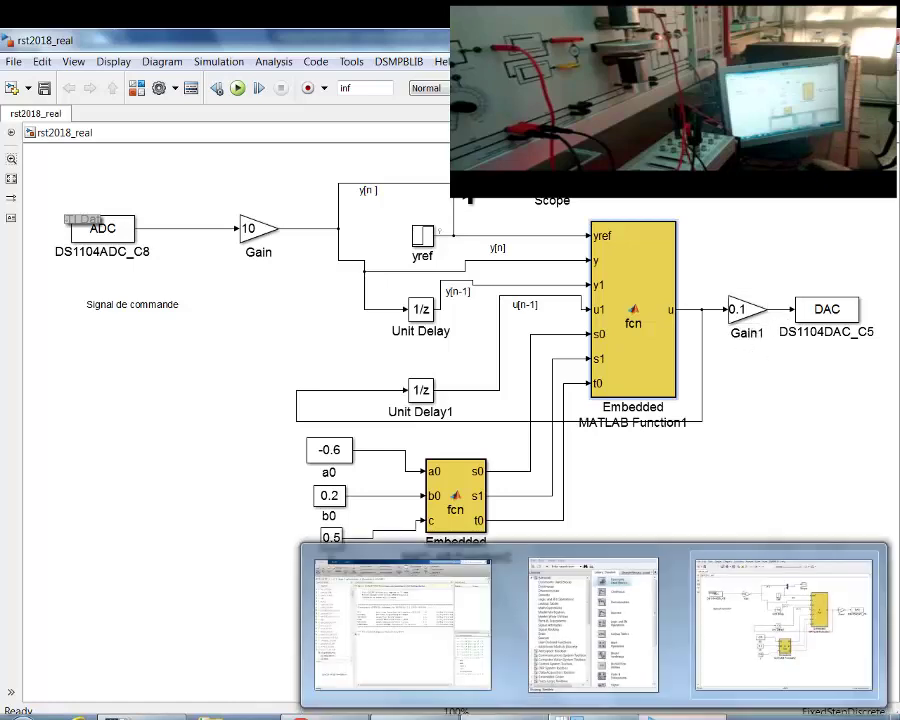
pyautogui.click(784, 628)
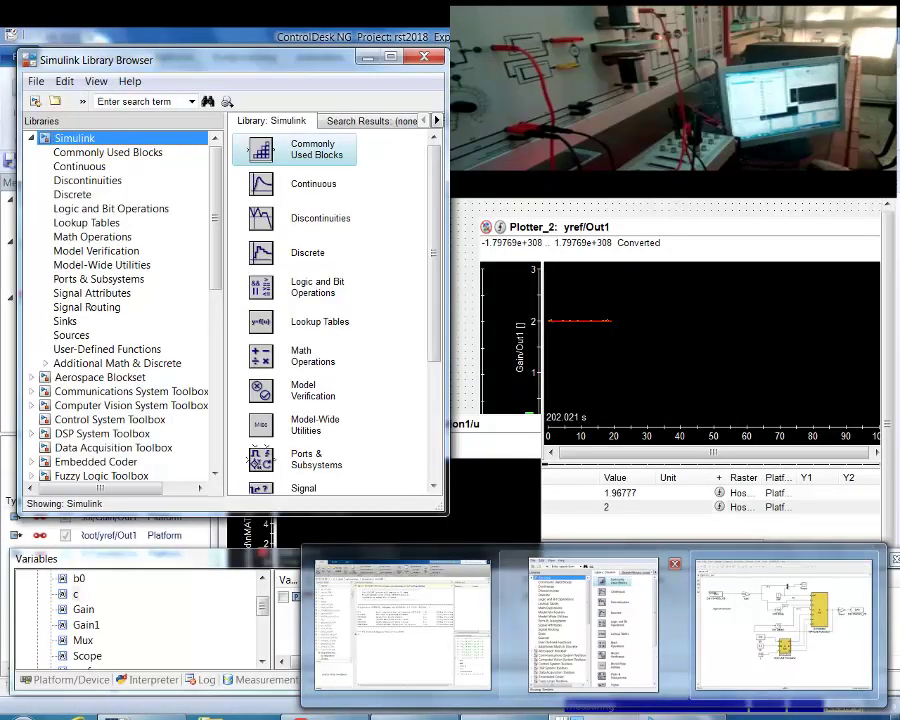
pyautogui.click(368, 57)
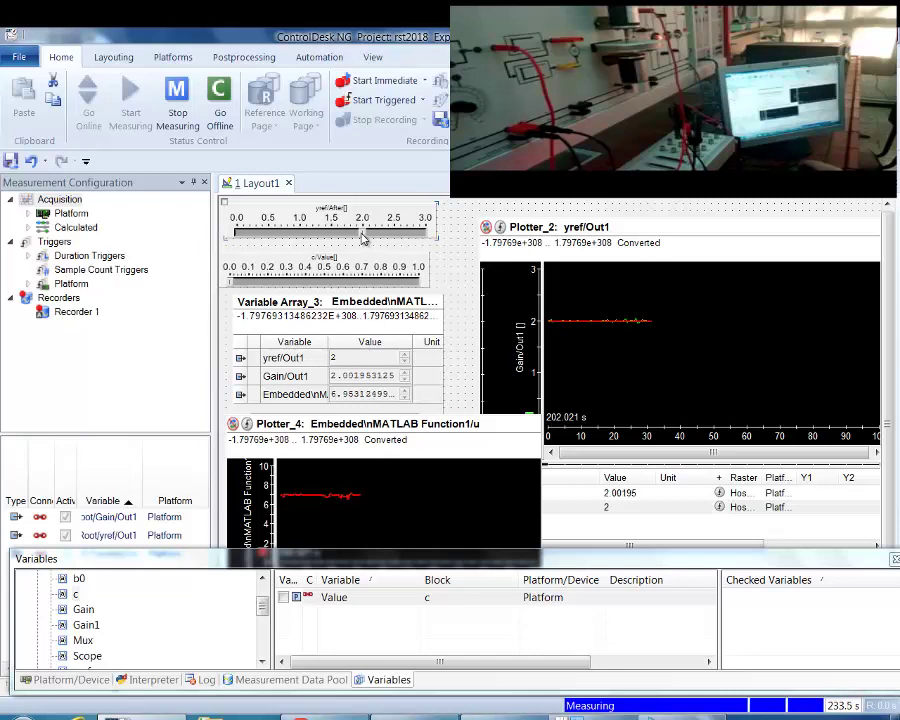
# Step: Return yref to 0 and step it up to 1.5 with its slider
pyautogui.moveTo(363, 237); pyautogui.dragTo(234, 233)
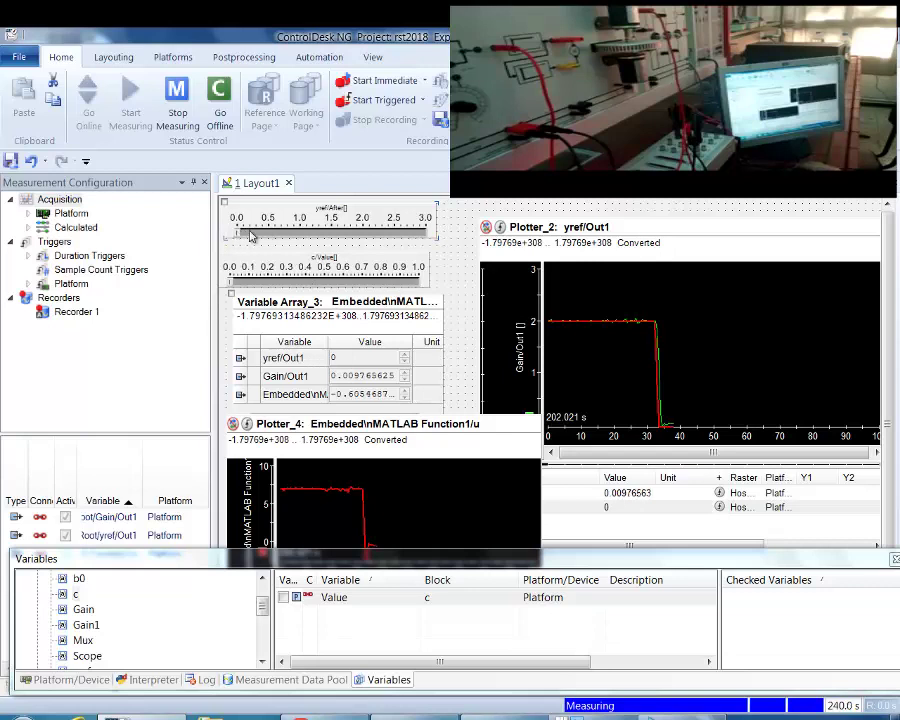
pyautogui.moveTo(251, 235); pyautogui.dragTo(331, 234)
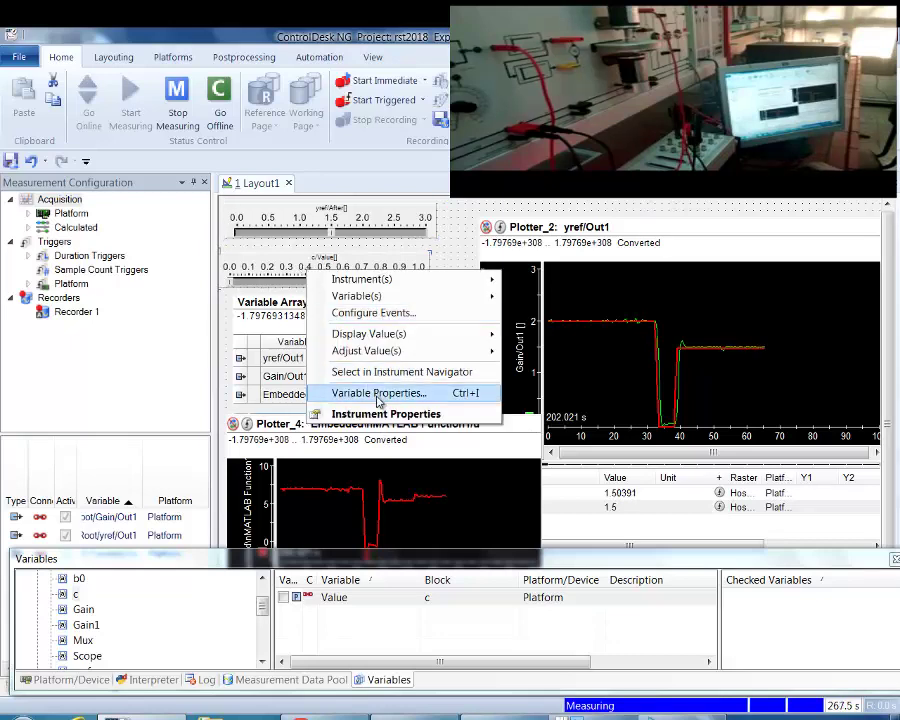
# Step: Set the minimum range of the c slider to -1 in its instrument properties
pyautogui.click(330, 413)
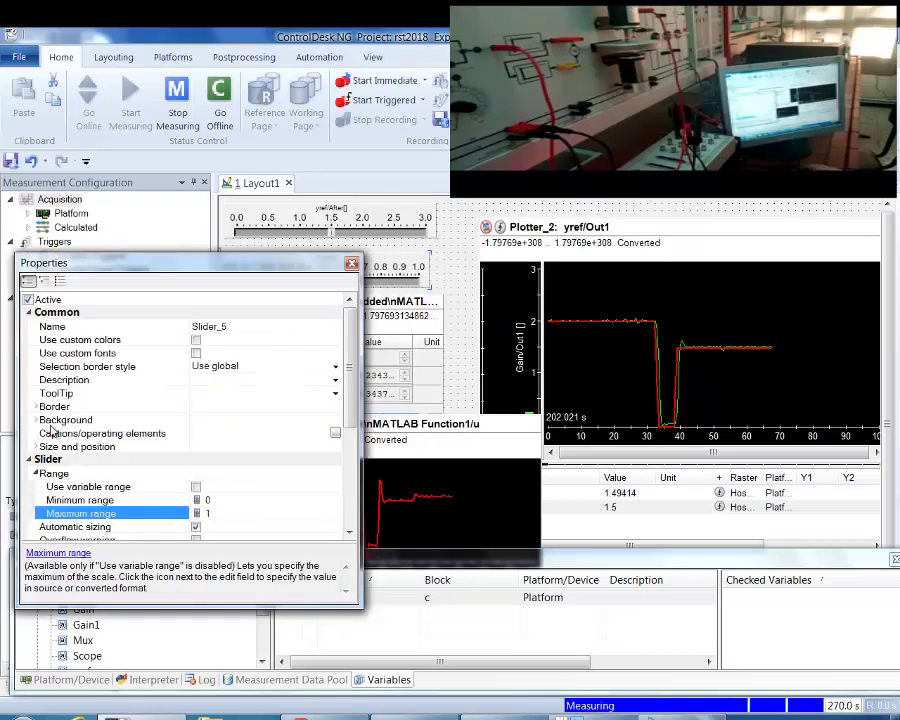
pyautogui.doubleClick(56, 477)
pyautogui.doubleClick(56, 476)
pyautogui.click(203, 513)
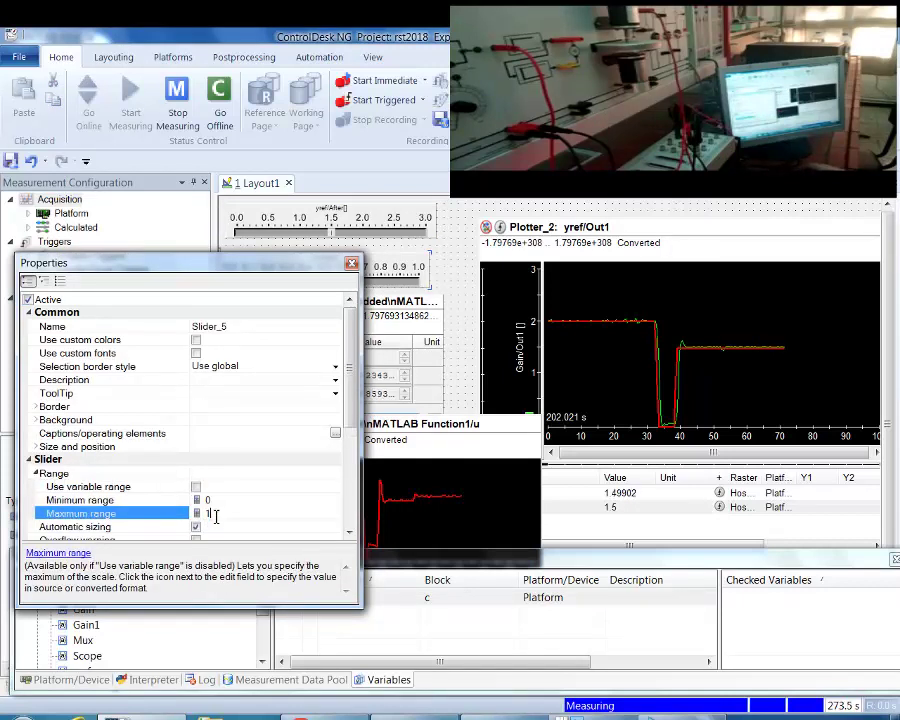
pyautogui.click(215, 501)
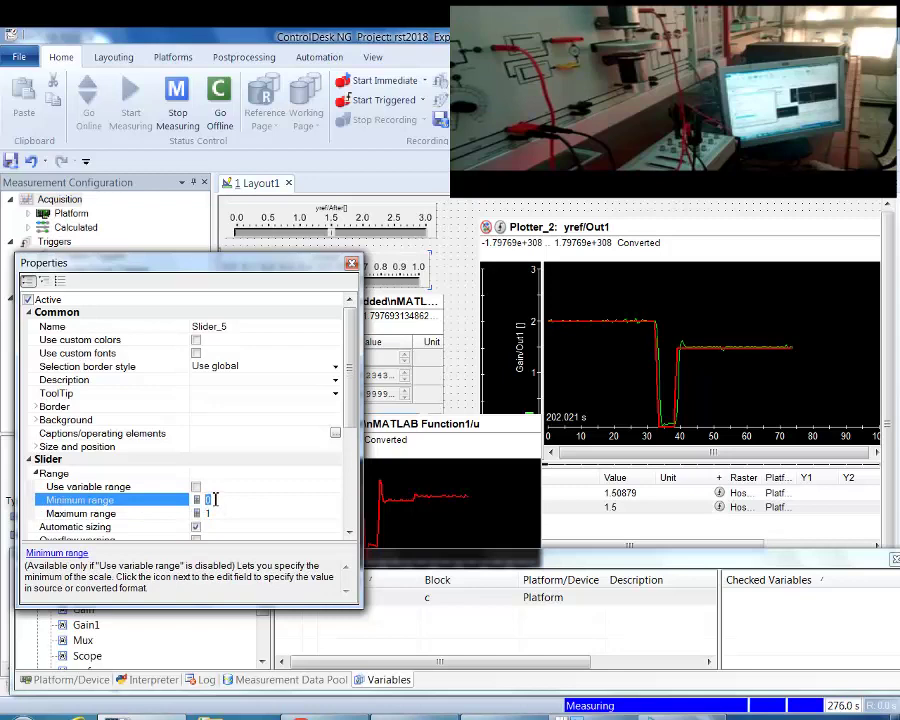
pyautogui.write('-1')
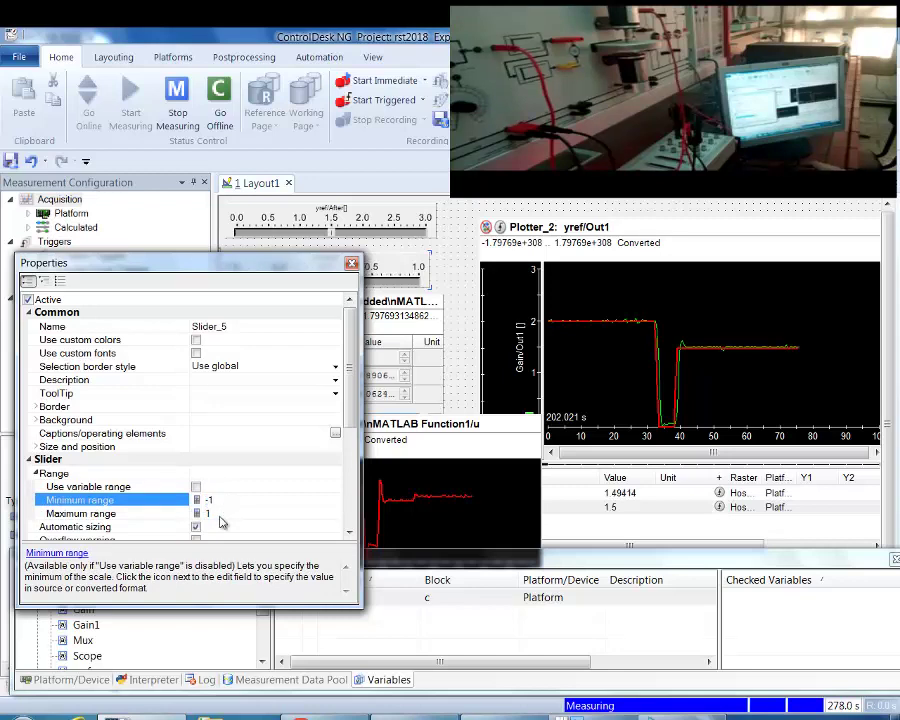
pyautogui.click(351, 263)
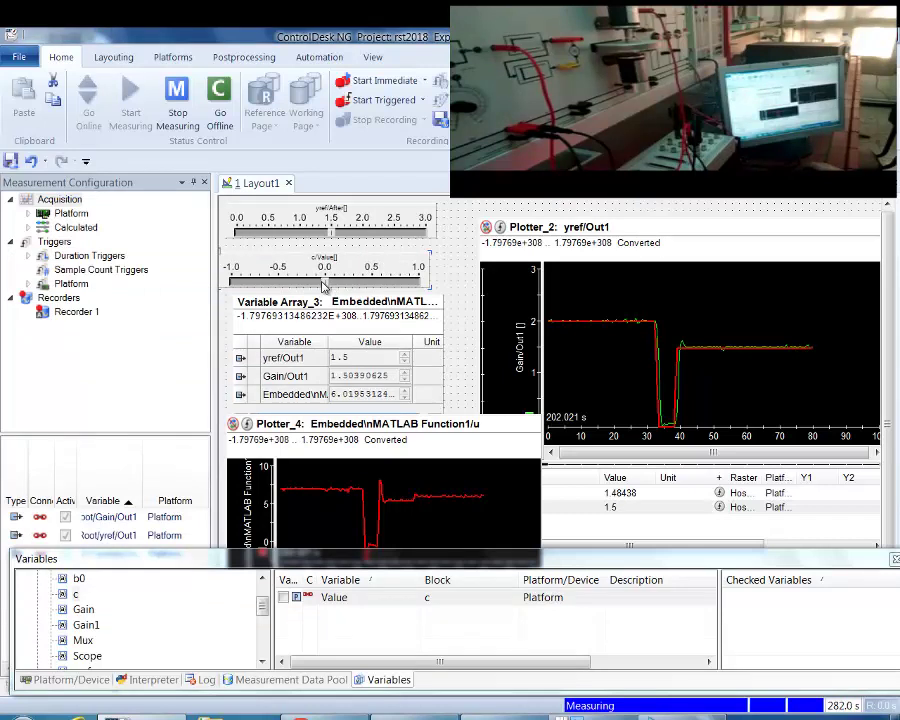
# Step: Set parameter c to -0.5 and step yref from 0 up to 2 with the sliders
pyautogui.moveTo(310, 287); pyautogui.dragTo(252, 283)
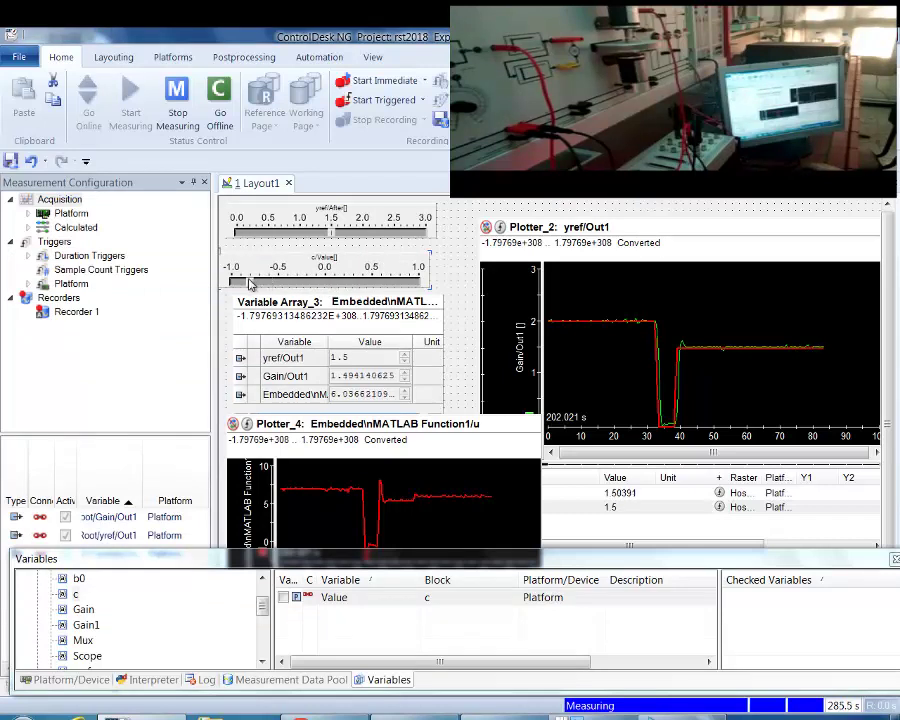
pyautogui.moveTo(254, 283); pyautogui.dragTo(278, 282)
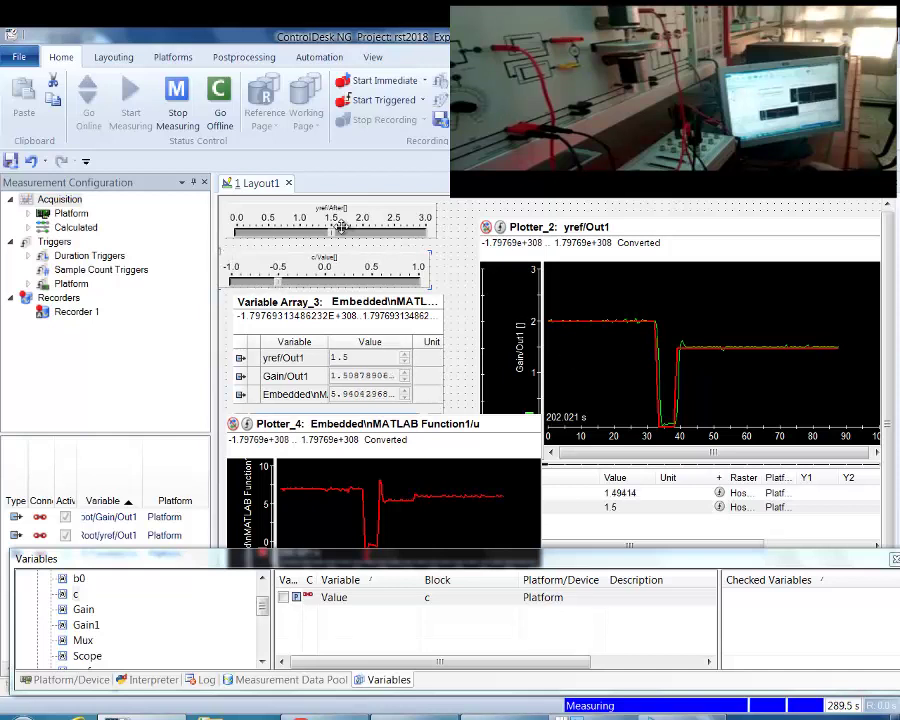
pyautogui.moveTo(331, 233); pyautogui.dragTo(237, 235)
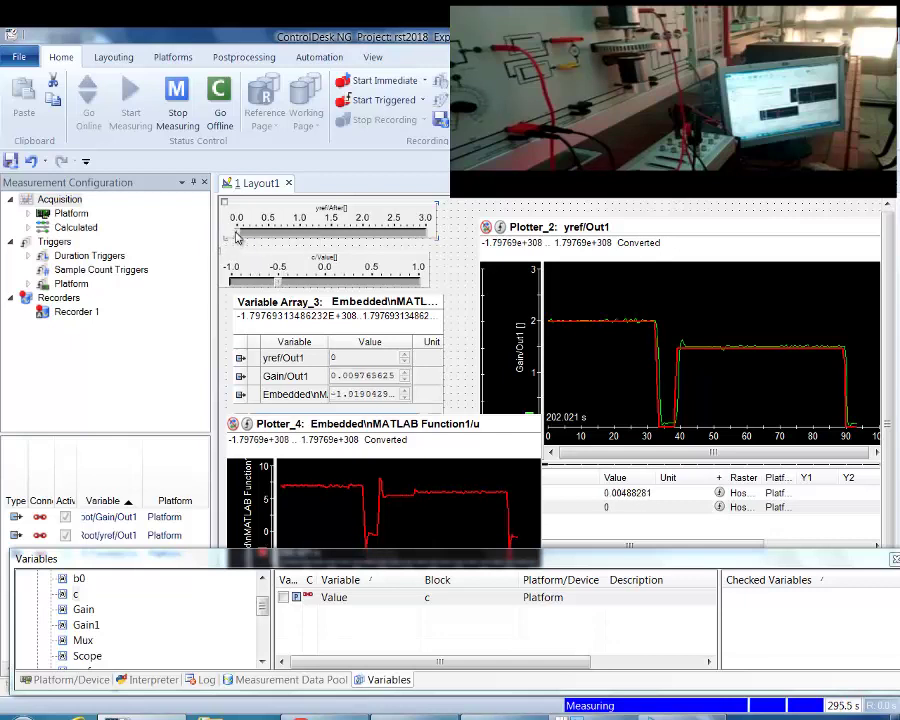
pyautogui.click(249, 236)
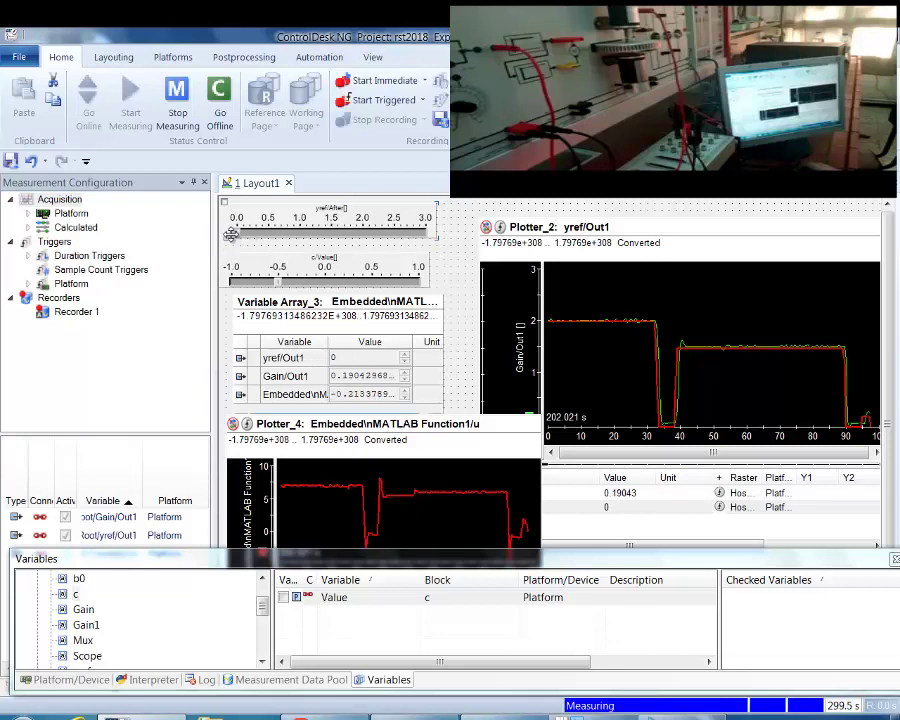
pyautogui.click(231, 234)
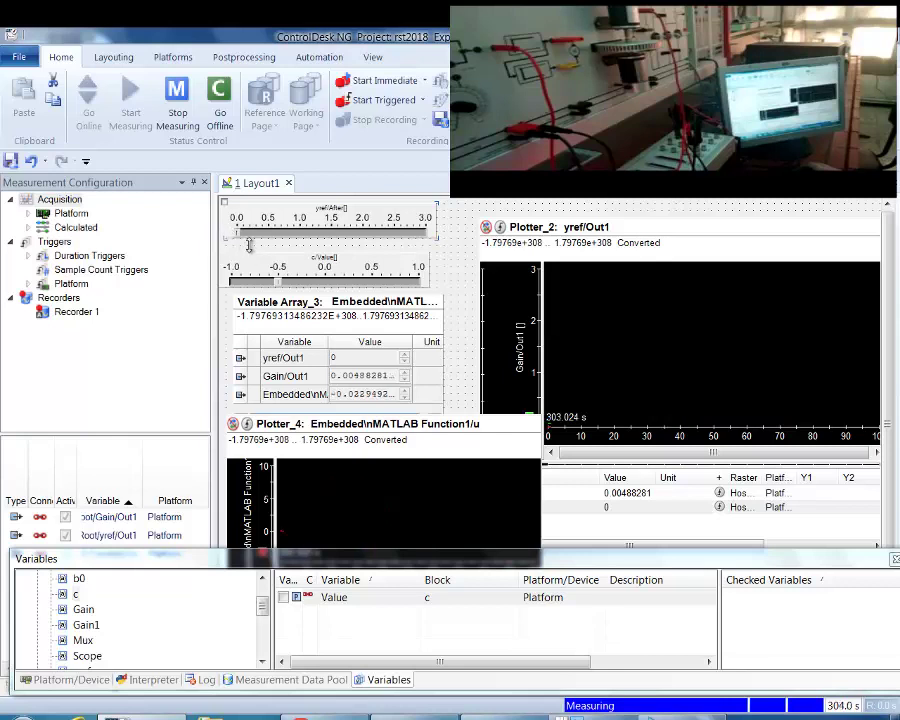
pyautogui.moveTo(291, 236); pyautogui.dragTo(362, 234)
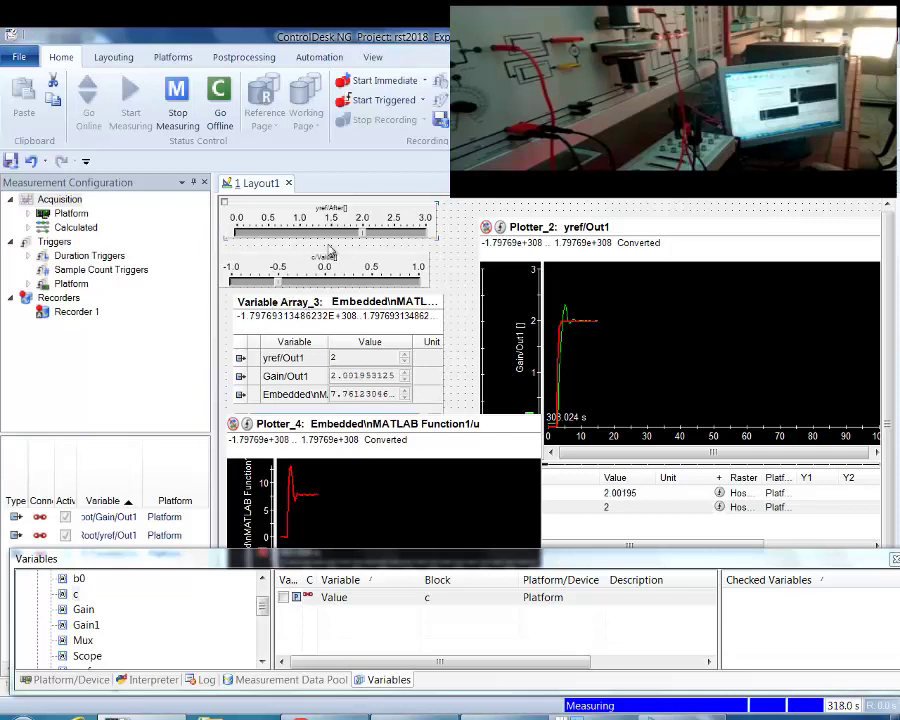
# Step: Return yref to 0, lower c to about -0.9, and step yref up to 2.5
pyautogui.moveTo(362, 235); pyautogui.dragTo(237, 235)
pyautogui.moveTo(278, 289); pyautogui.dragTo(246, 283)
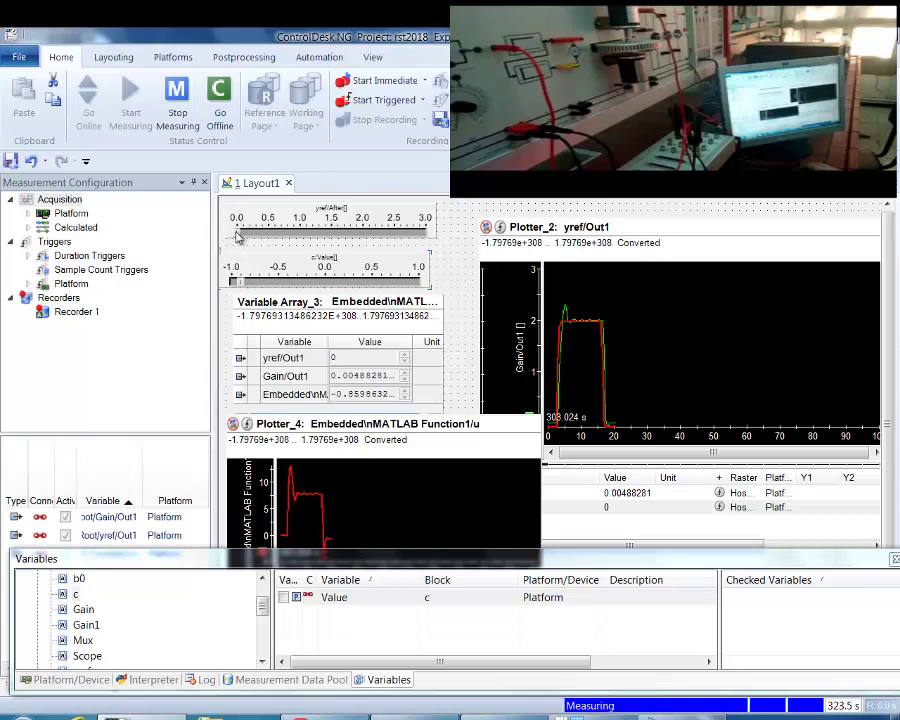
pyautogui.moveTo(237, 235); pyautogui.dragTo(397, 240)
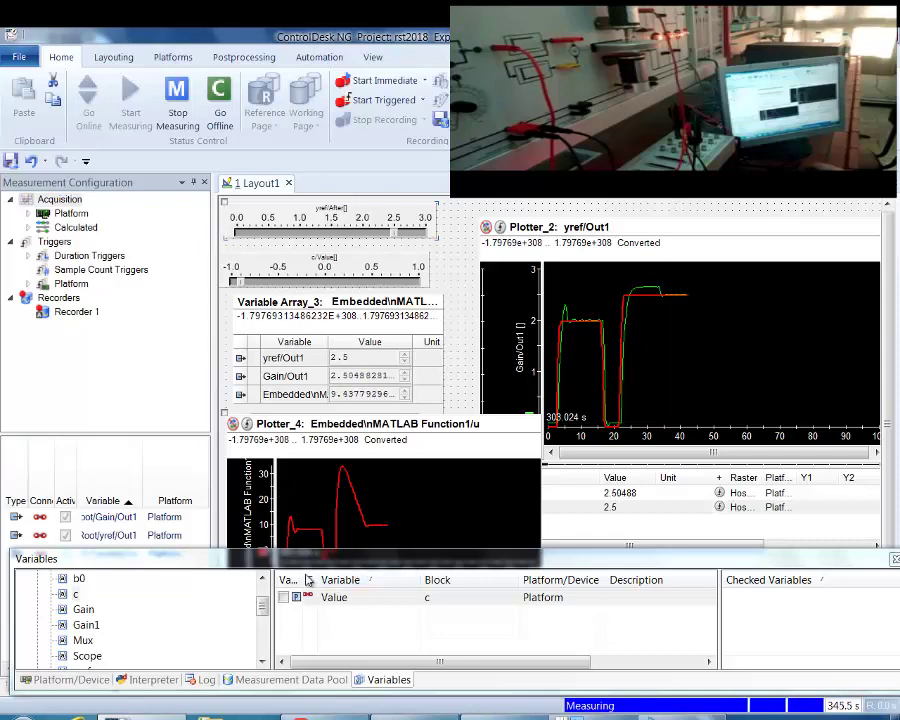
# Step: Examine the Simulink model's output path from u through Gain1 to the DS1104DAC_C5 block, and return to ControlDesk
pyautogui.click(660, 716)
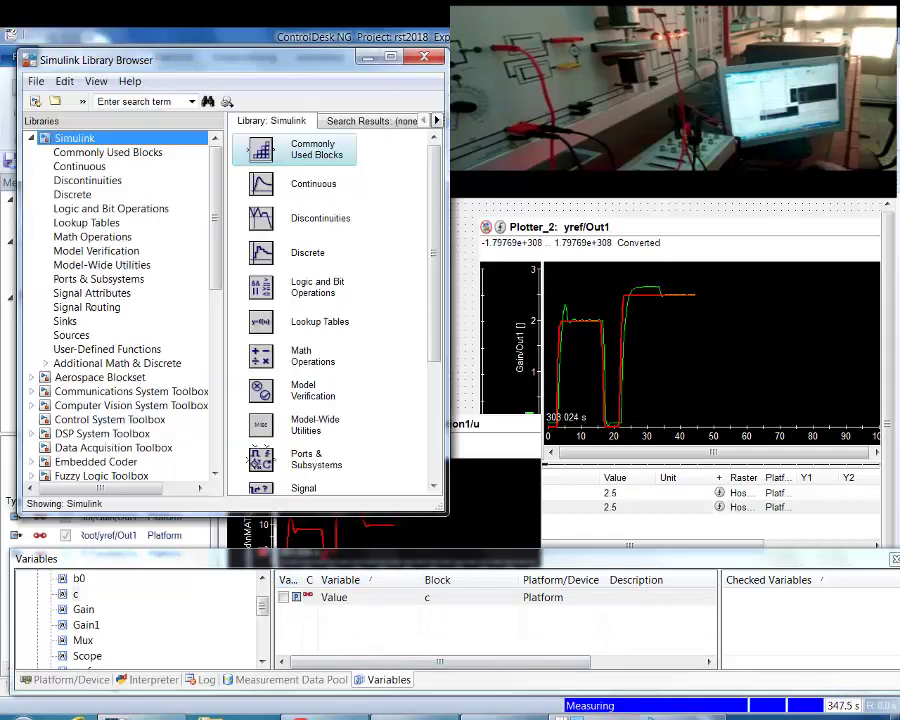
pyautogui.click(498, 716)
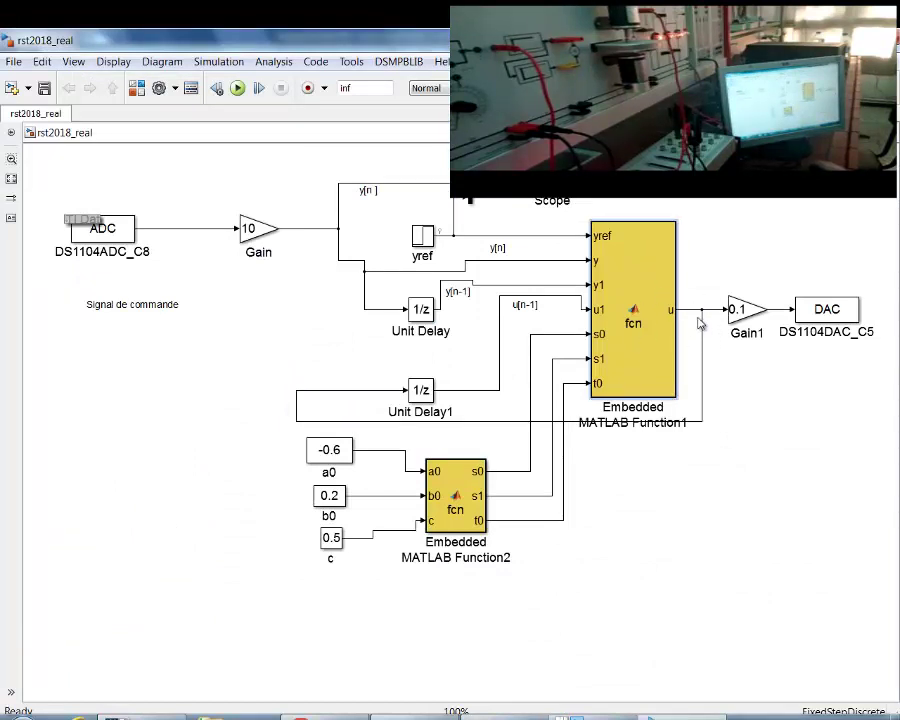
pyautogui.click(841, 321)
pyautogui.click(839, 302)
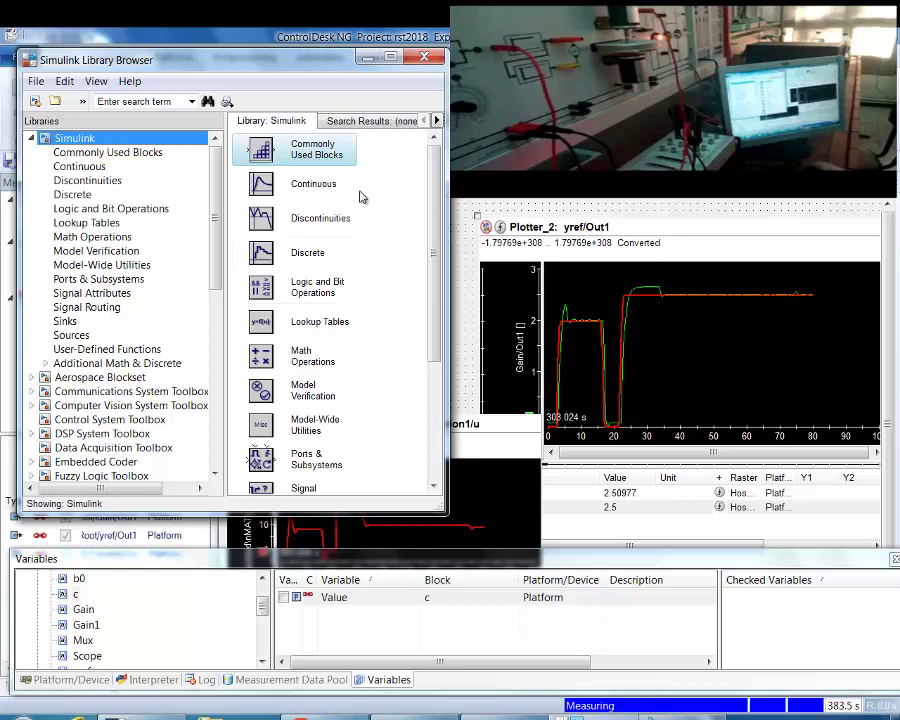
pyautogui.click(368, 60)
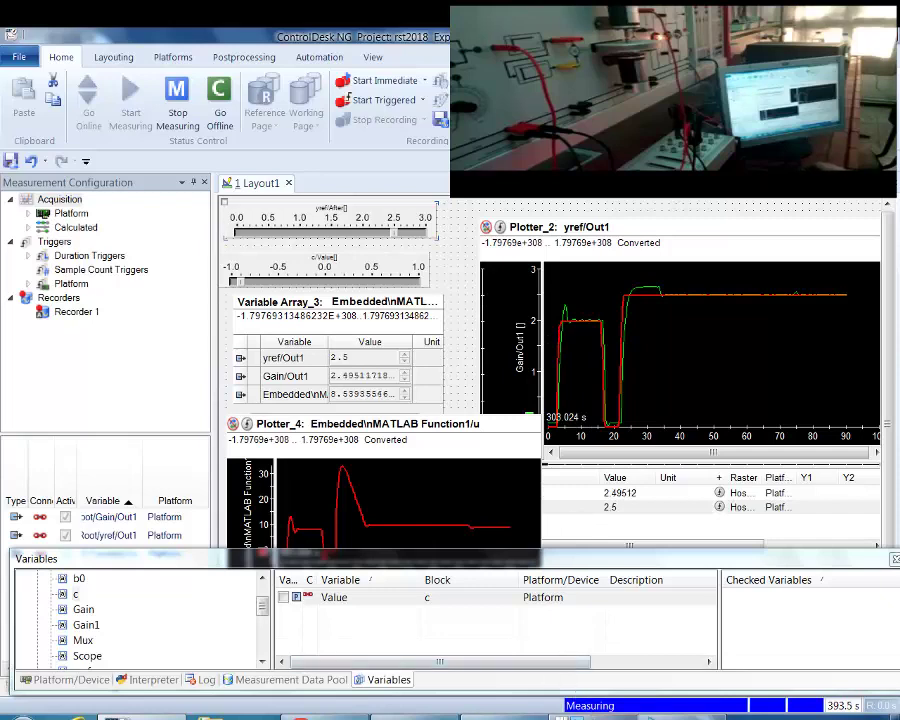
pyautogui.click(577, 717)
pyautogui.click(660, 717)
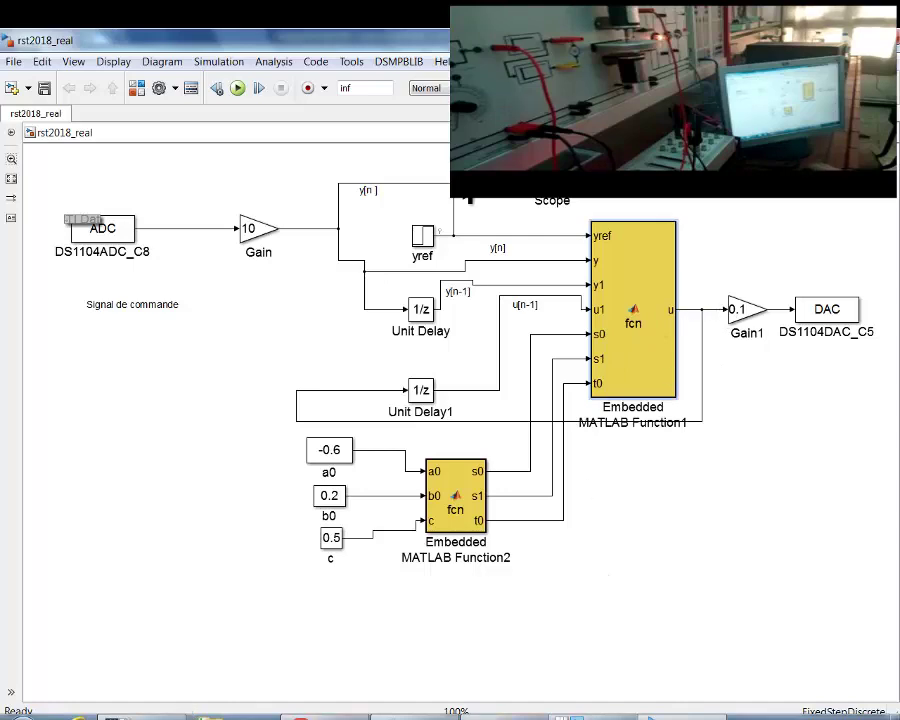
pyautogui.hotkey('alt', 'Tab')
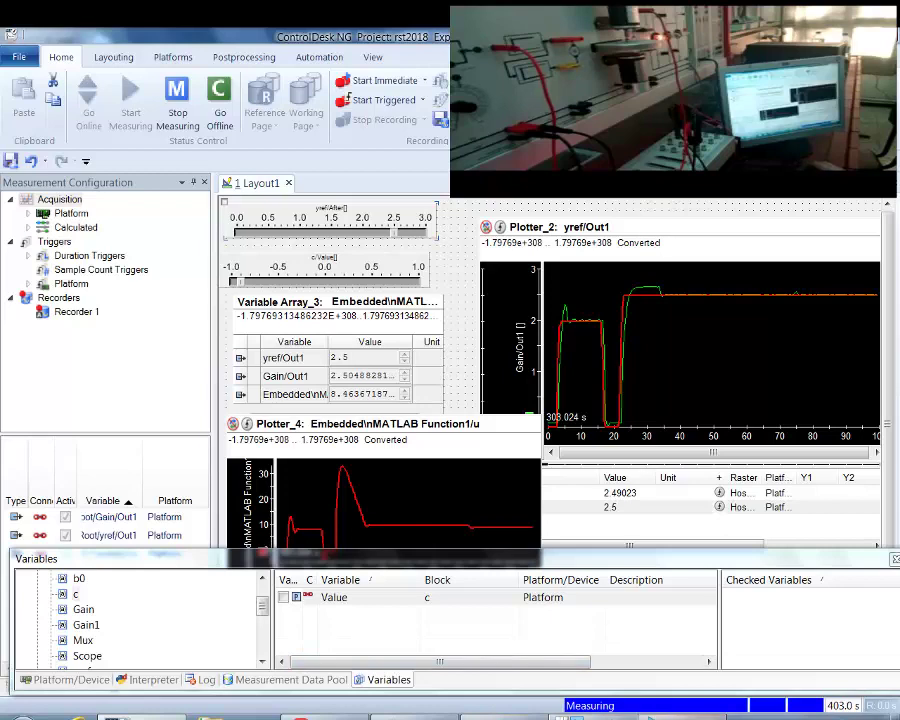
# Step: Switch to the Simulink model and examine the Embedded MATLAB Function1 control law, its yref input line and the ADC signal line
pyautogui.moveTo(592, 717)
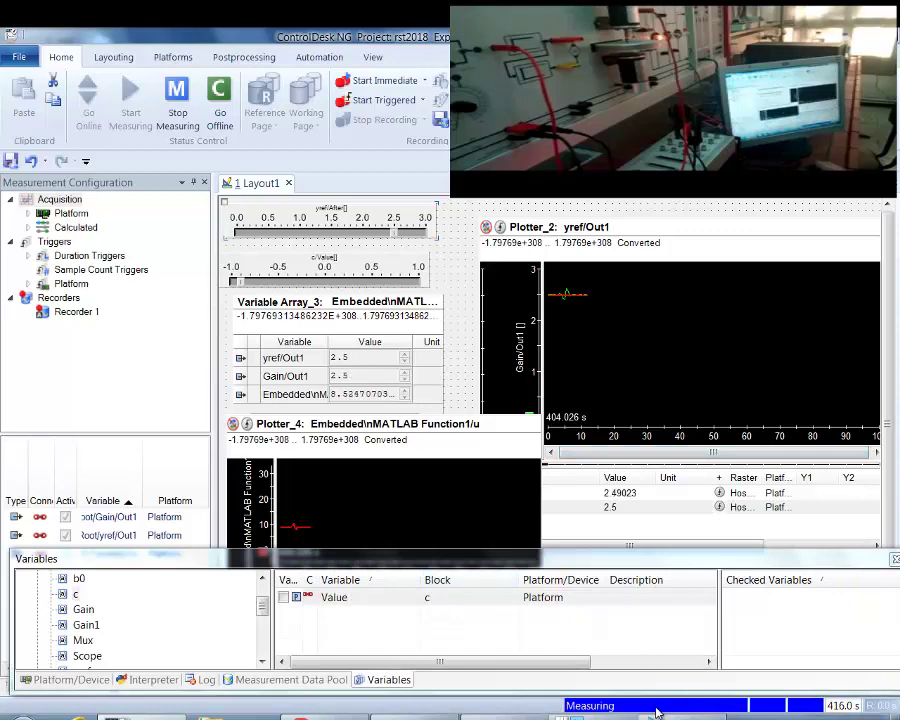
pyautogui.moveTo(657, 716)
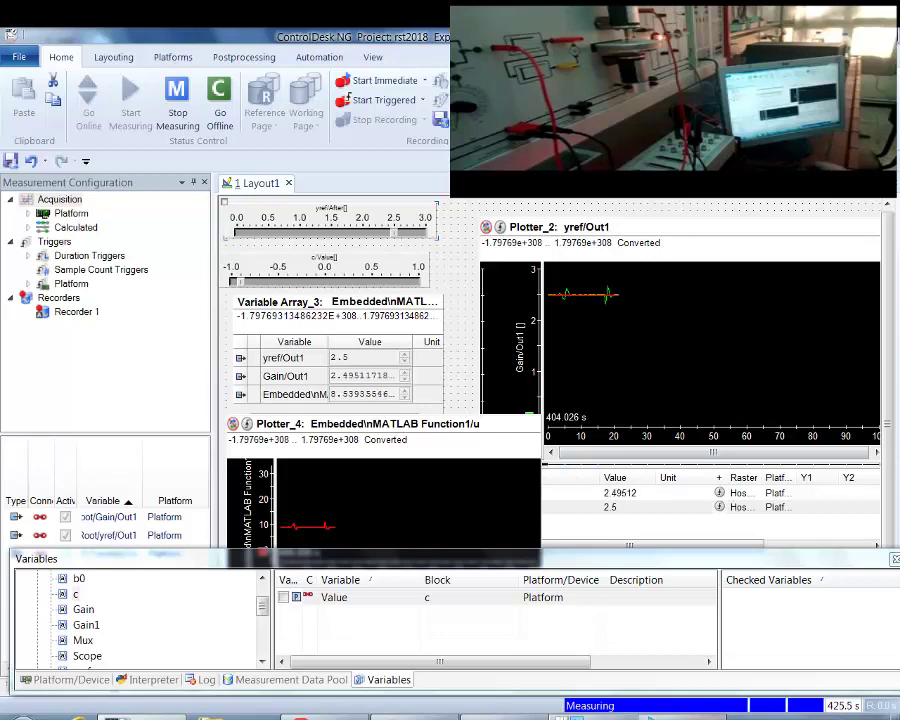
pyautogui.click(765, 625)
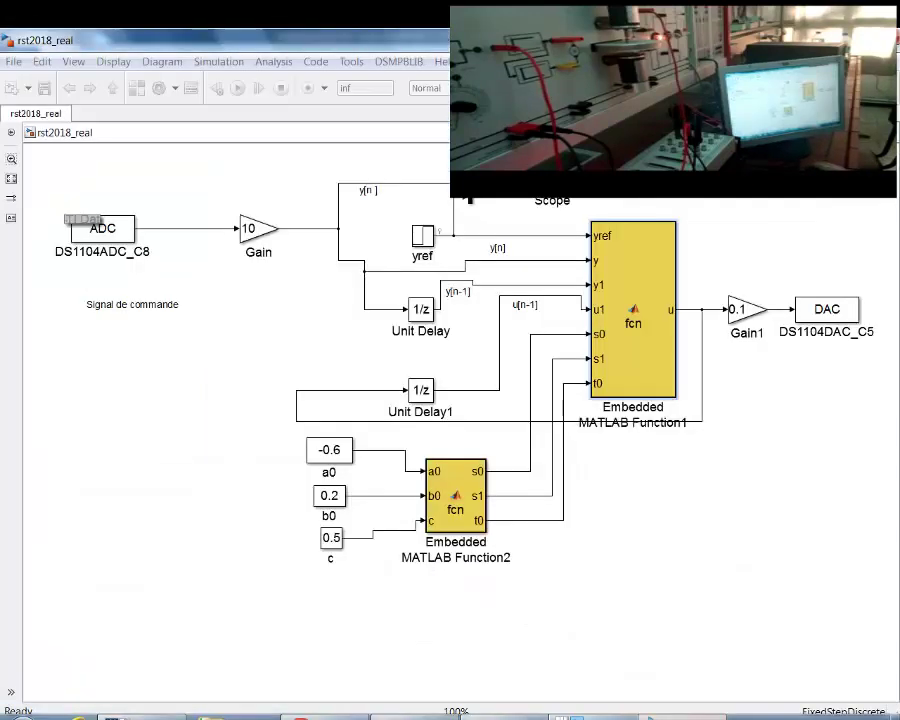
pyautogui.doubleClick(637, 297)
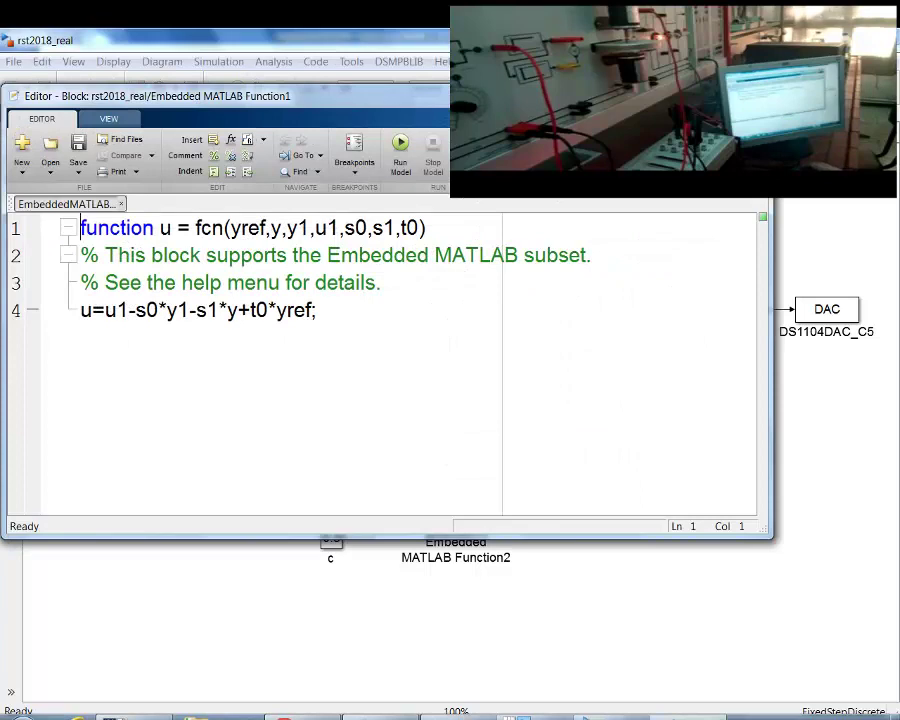
pyautogui.click(748, 92)
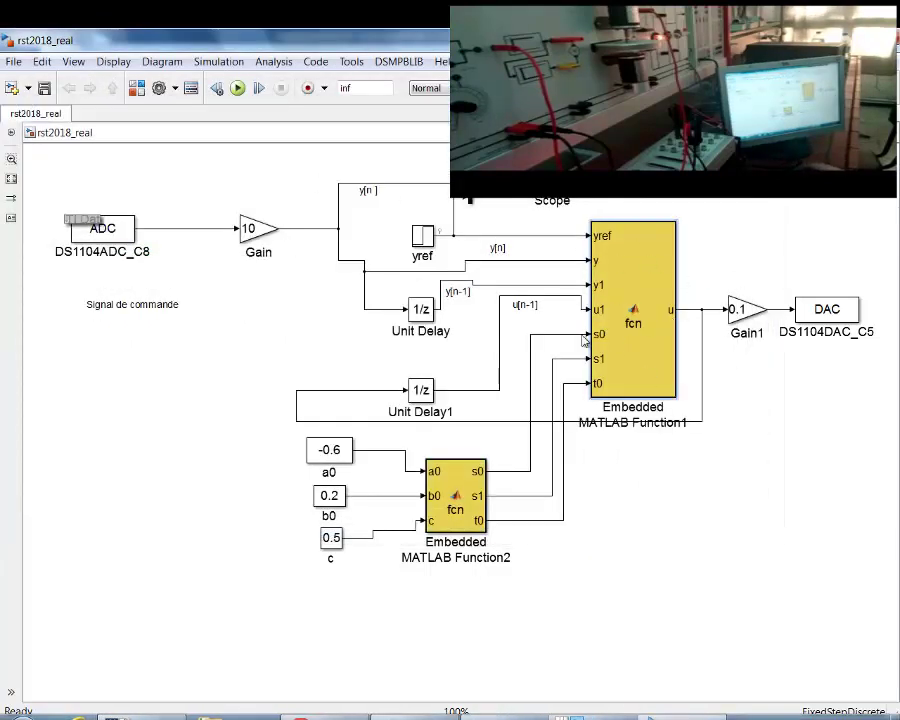
pyautogui.click(169, 230)
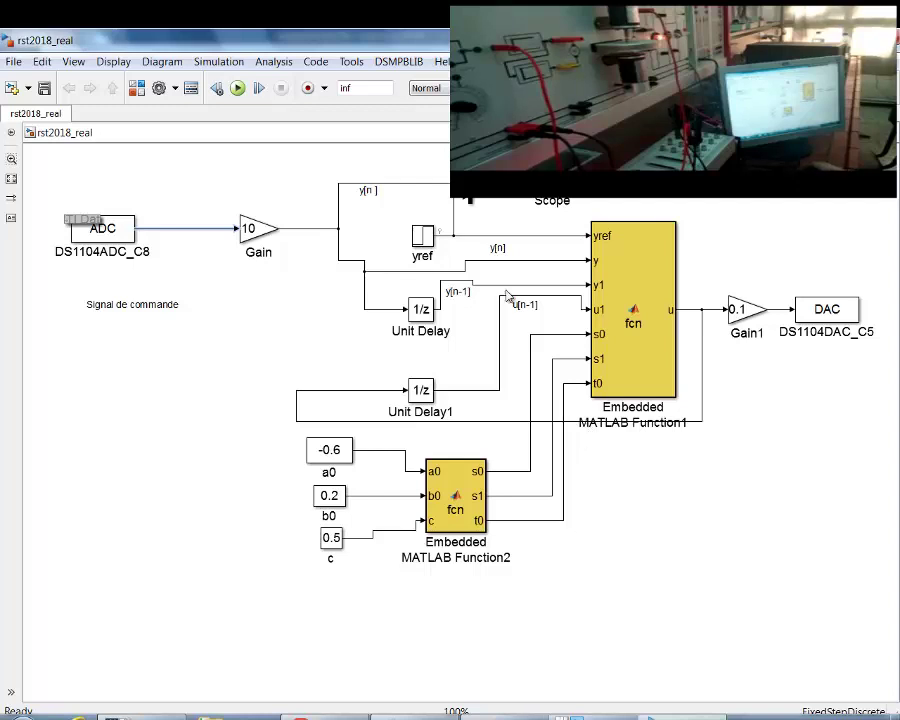
pyautogui.click(529, 237)
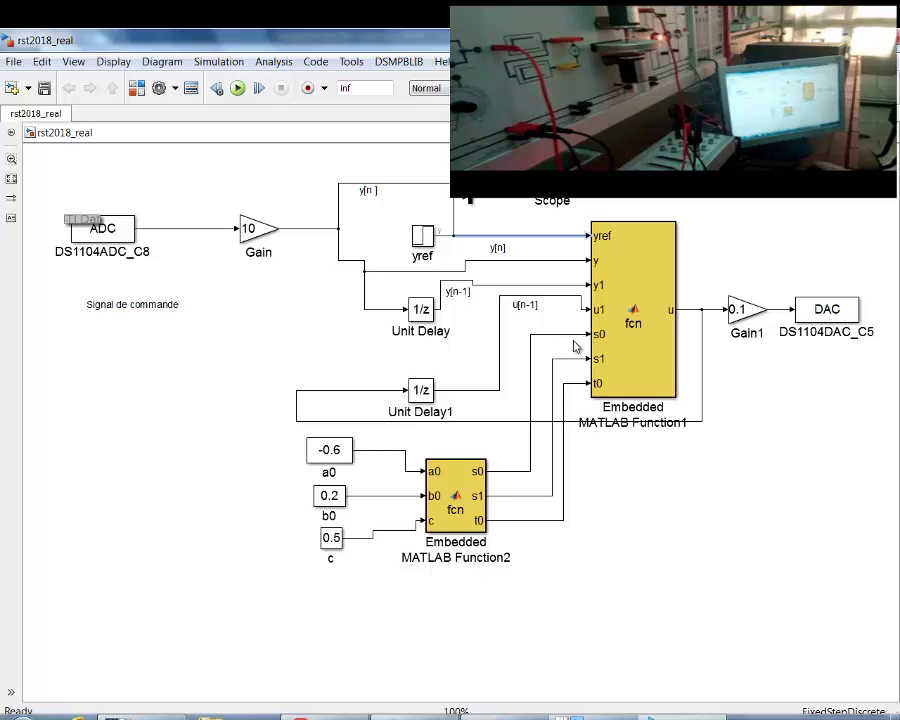
pyautogui.click(648, 281)
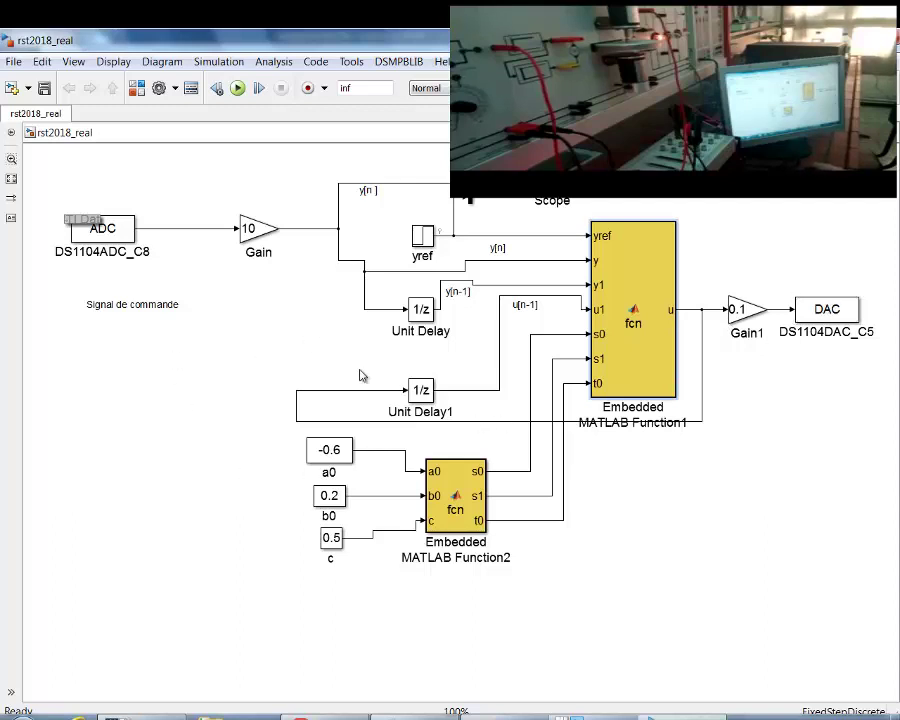
pyautogui.click(257, 288)
# Step: Switch back to ControlDesk and set yref to 0 with its slider
pyautogui.hotkey('alt', 'Tab')
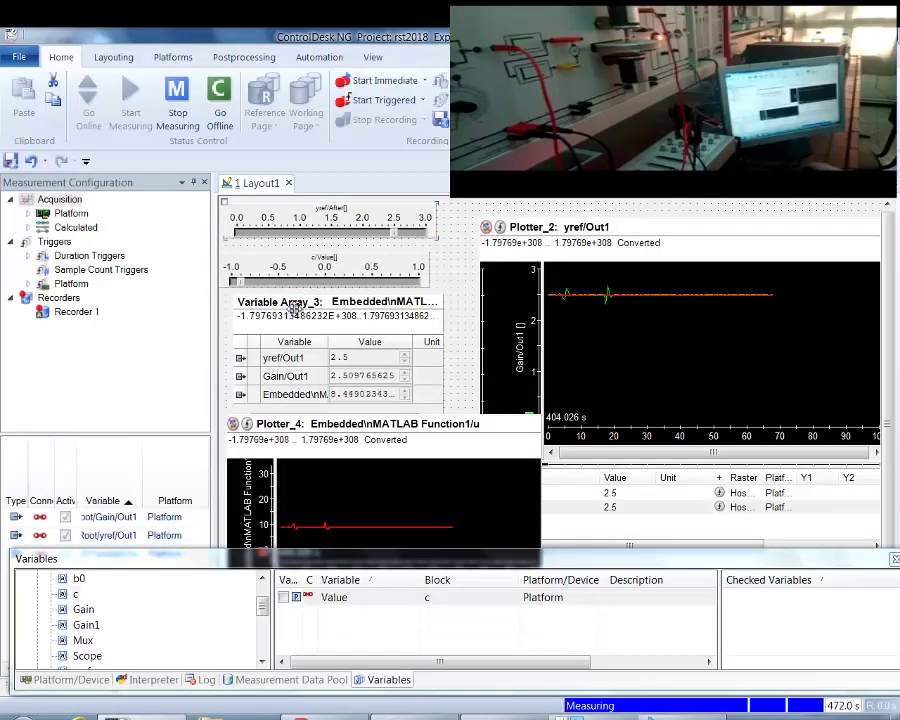
pyautogui.moveTo(395, 236); pyautogui.dragTo(237, 234)
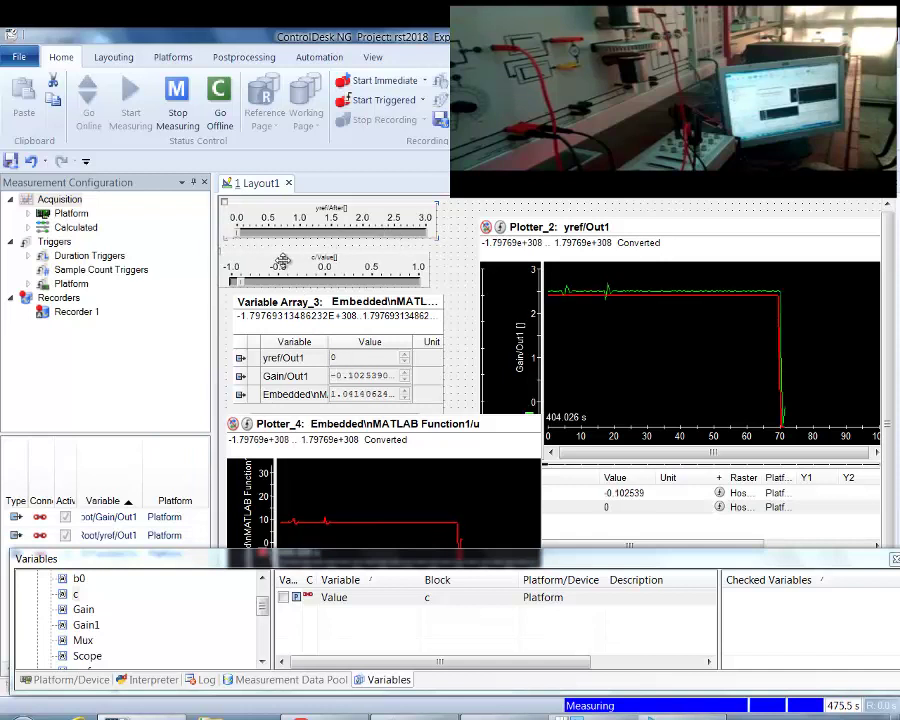
pyautogui.click(444, 717)
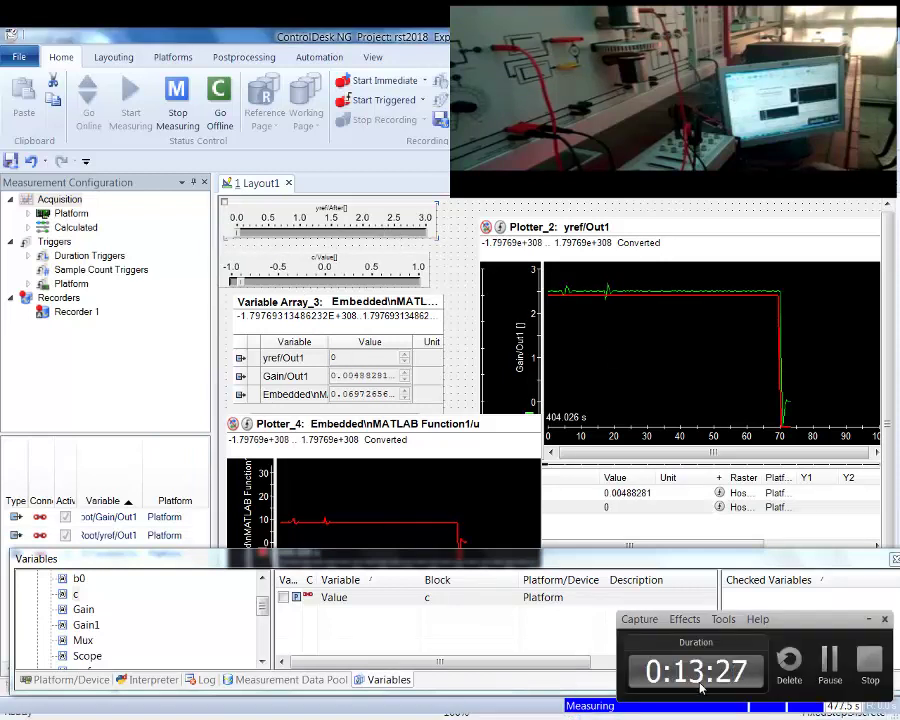